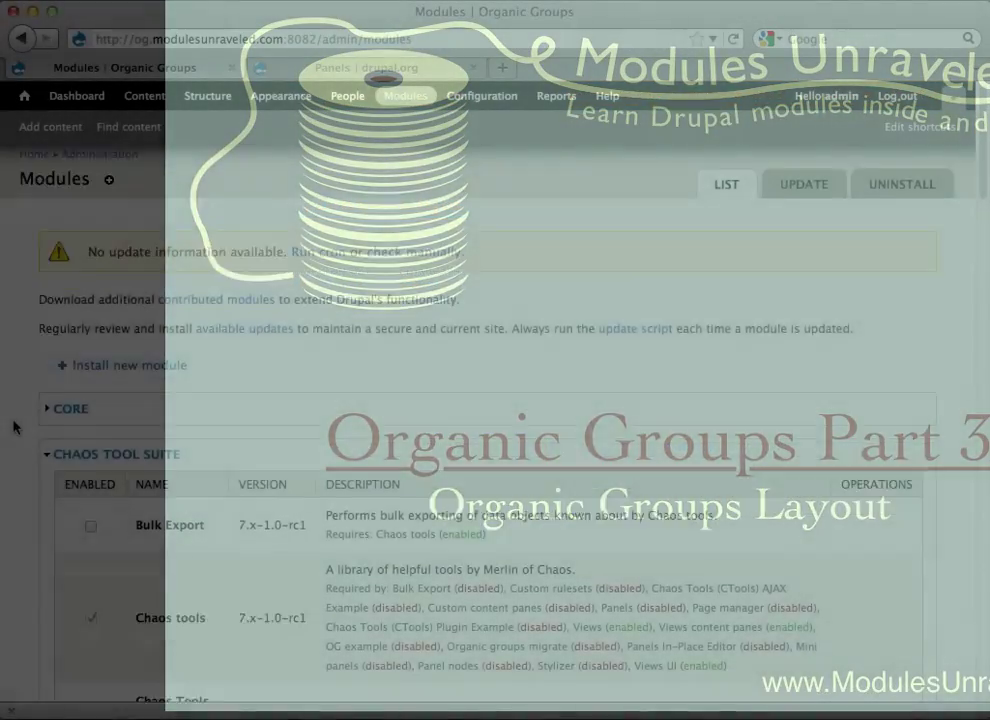
- Enable the Page manager and Panels modules and save the module configuration
scroll(13, 427, down, 5)
scroll(13, 427, down, 6)
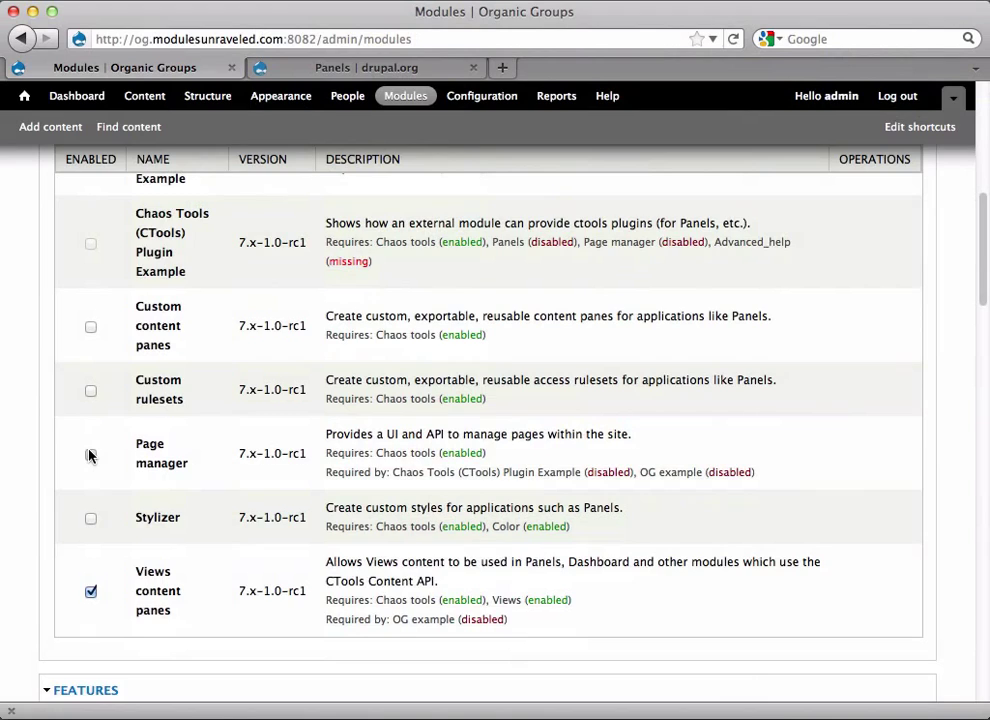
click(90, 458)
scroll(29, 513, down, 10)
scroll(29, 513, down, 10)
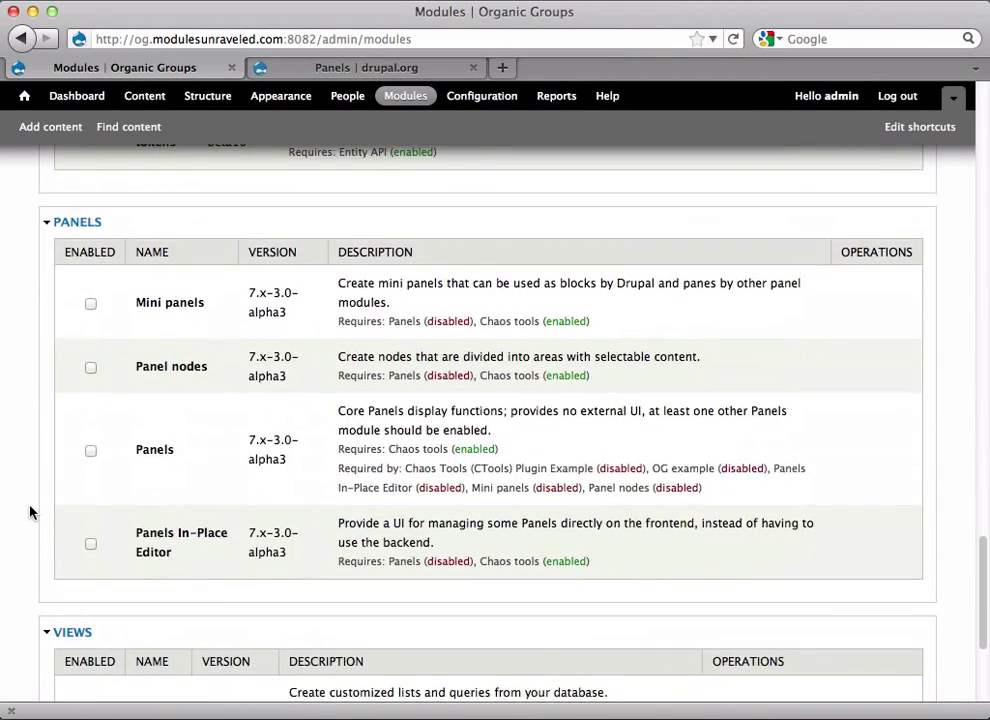
scroll(29, 513, up, 8)
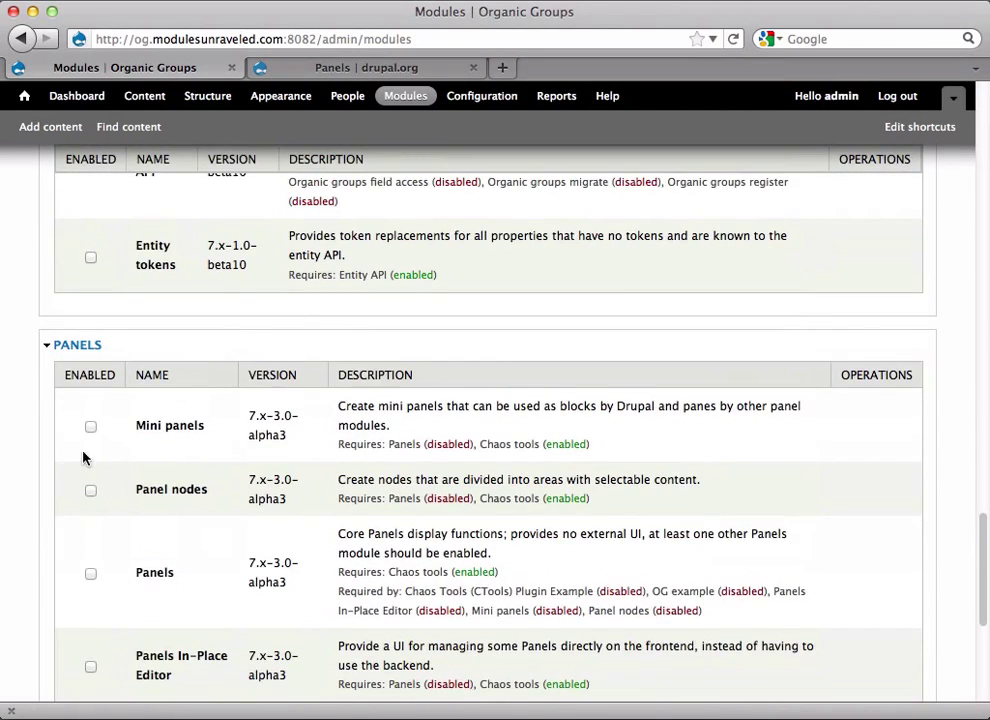
click(90, 573)
scroll(89, 577, down, 8)
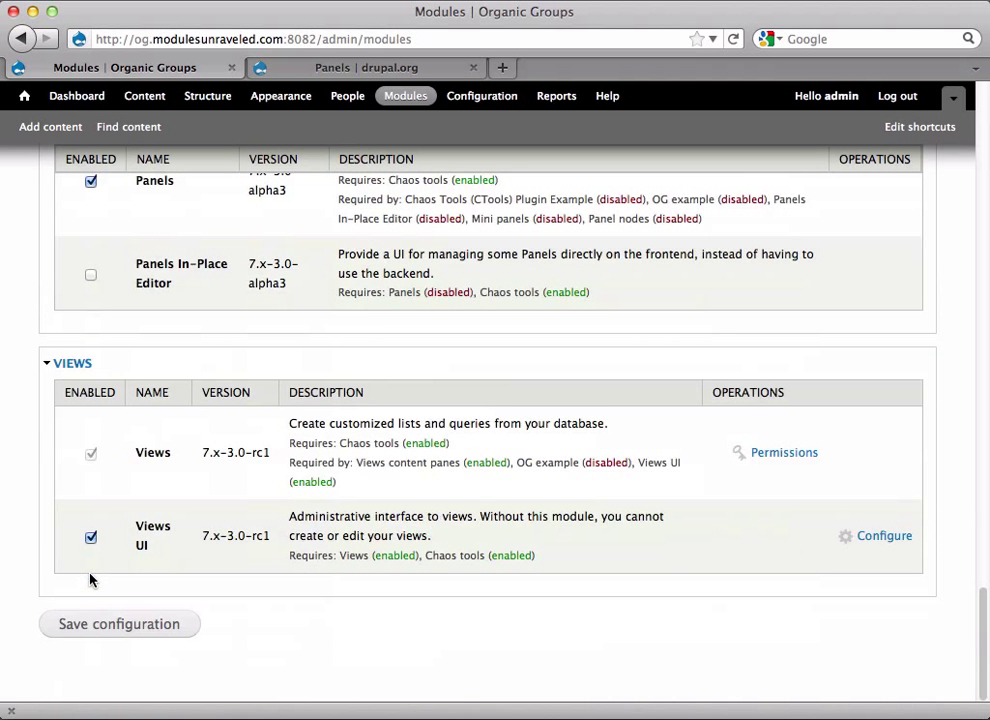
click(112, 630)
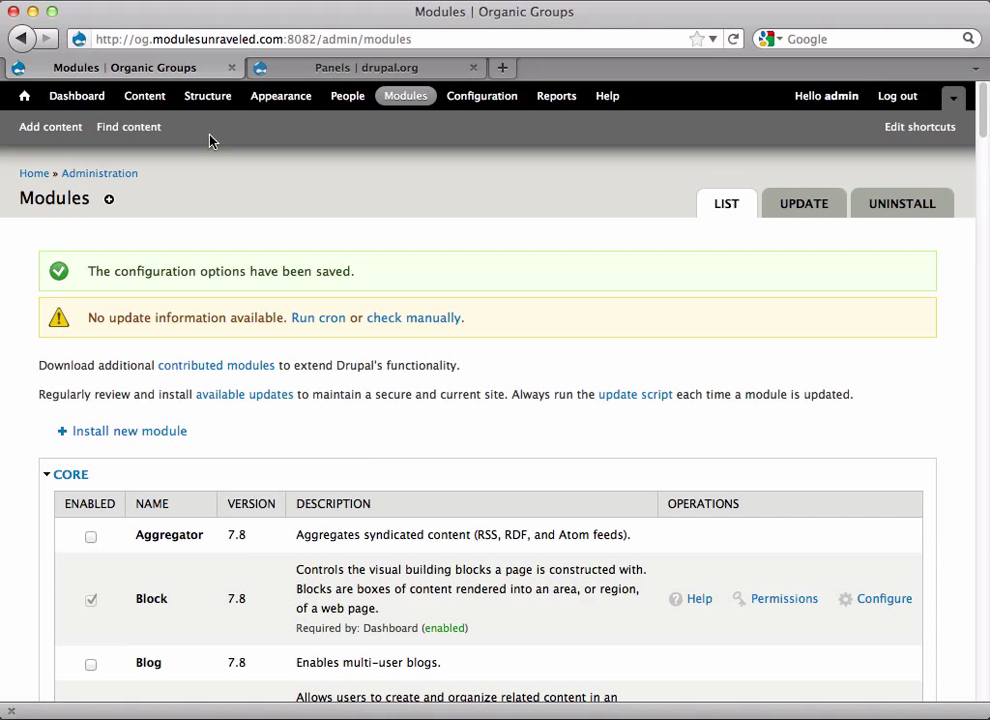
- Enable the node_view system page (Node template) among the site's pages and open it for editing
click(209, 103)
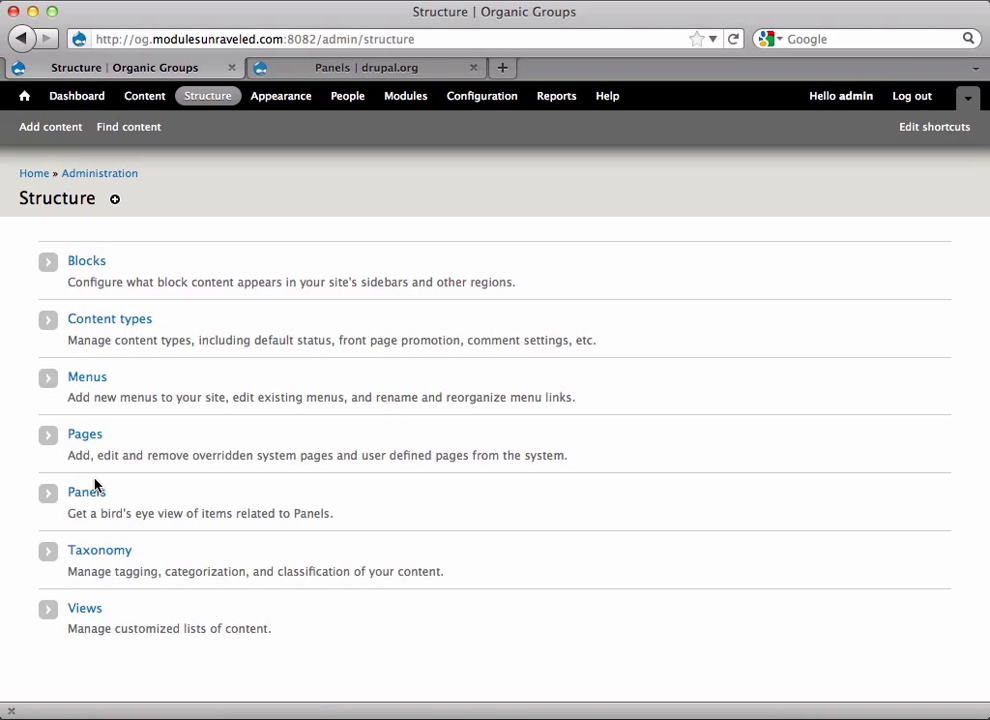
click(85, 437)
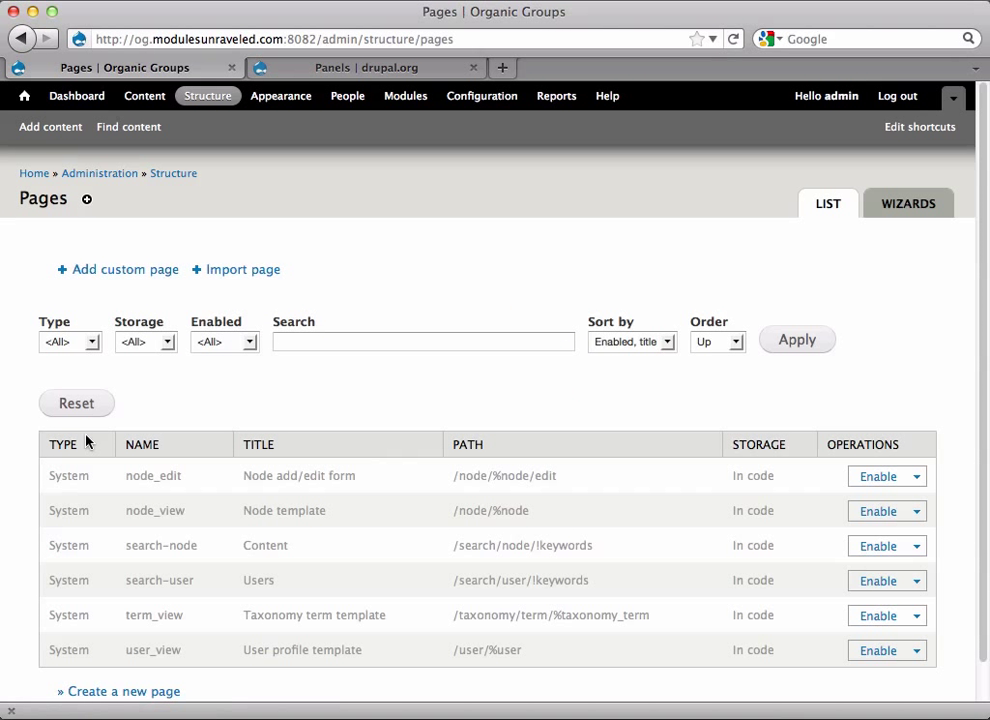
click(873, 513)
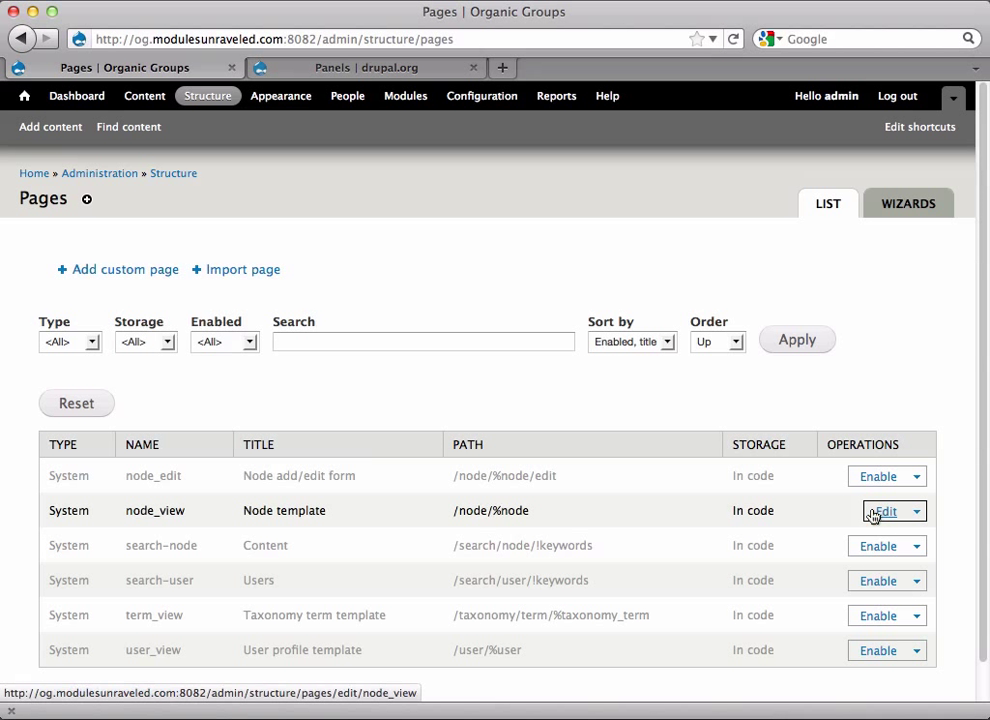
click(880, 512)
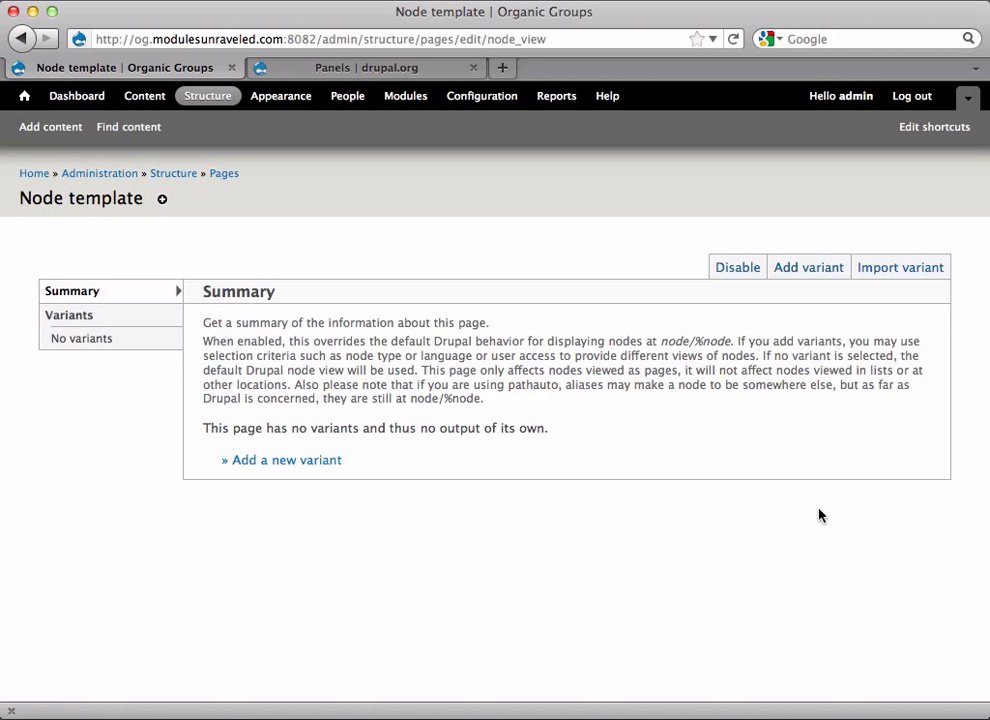
- Create a Panel variant titled "Group Layout" with the optional Selection rules and Contexts features
click(316, 464)
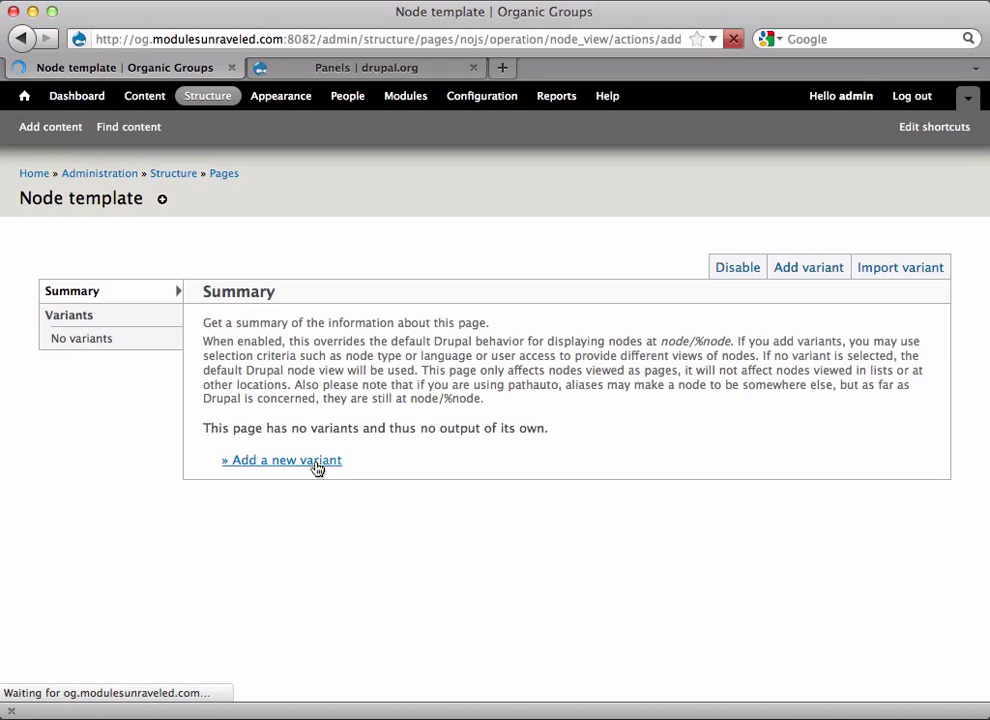
click(318, 371)
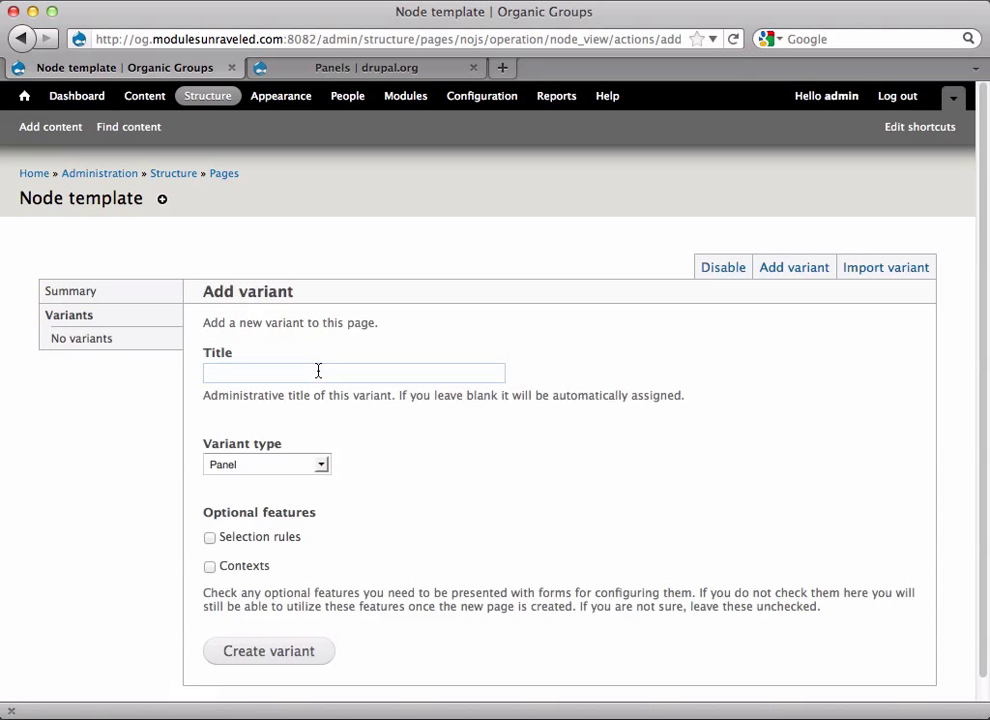
text(Group Layo)
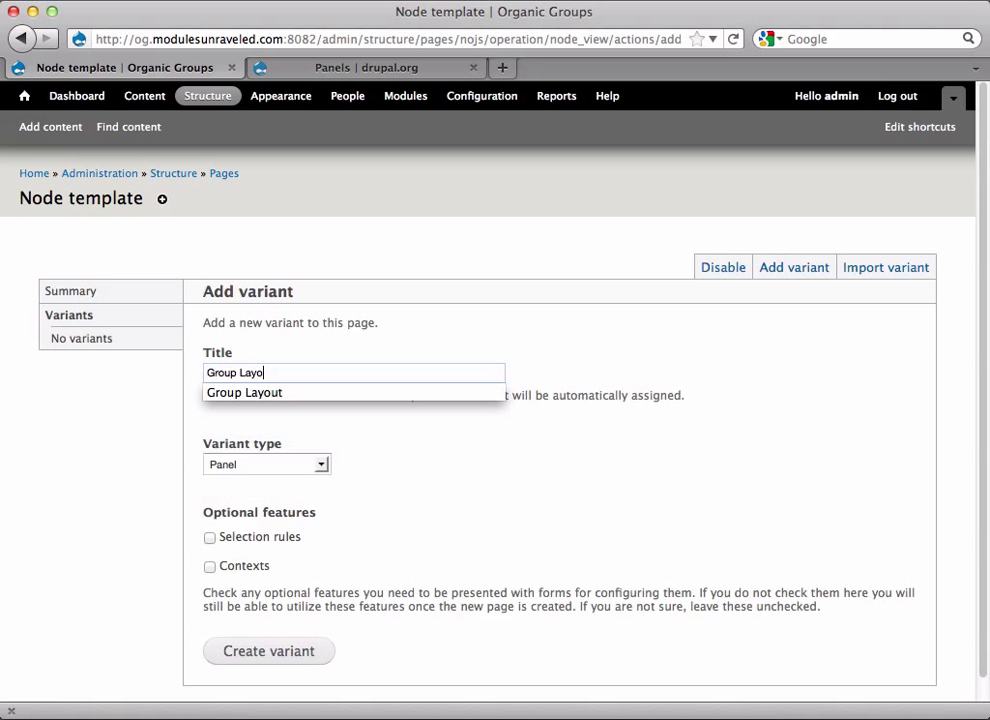
text(ut)
key(Tab)
scroll(416, 486, down, 1)
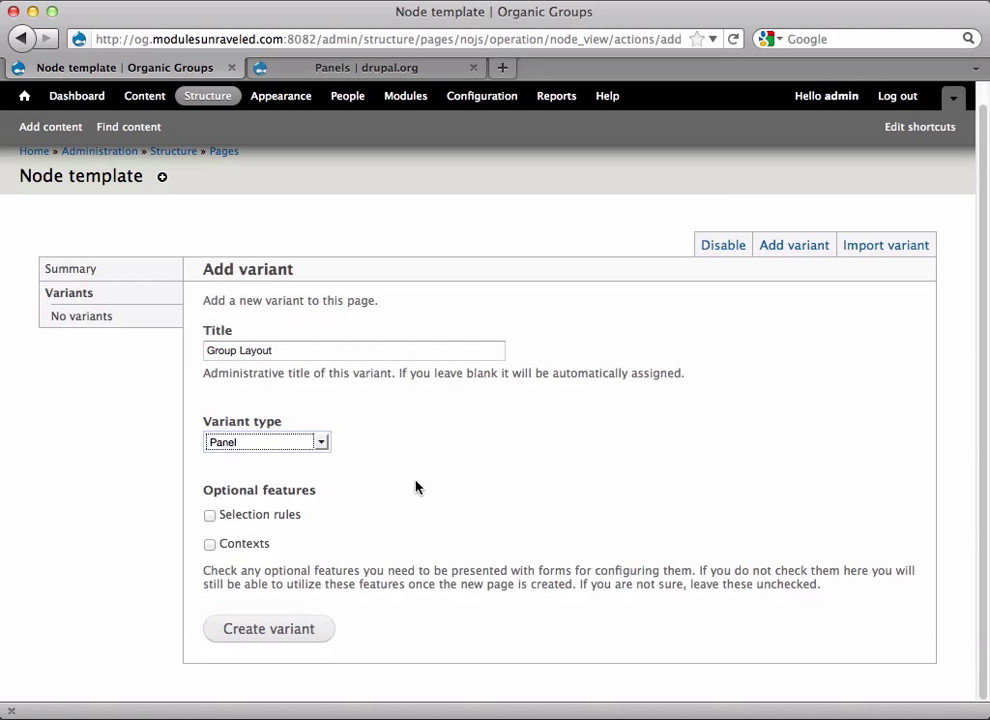
click(210, 515)
click(209, 544)
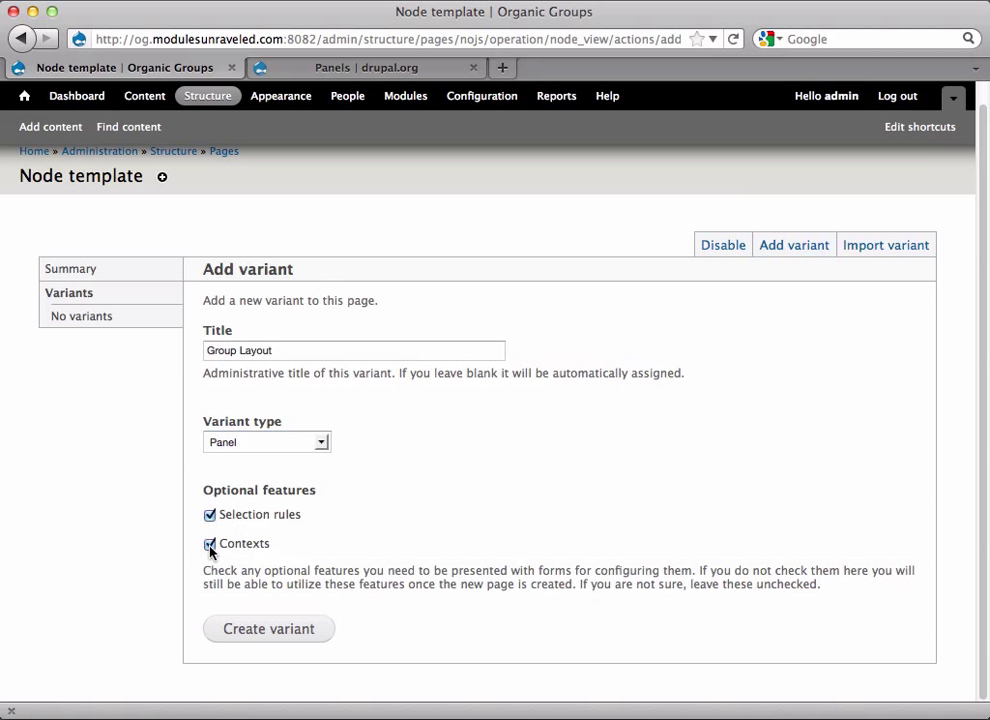
click(293, 630)
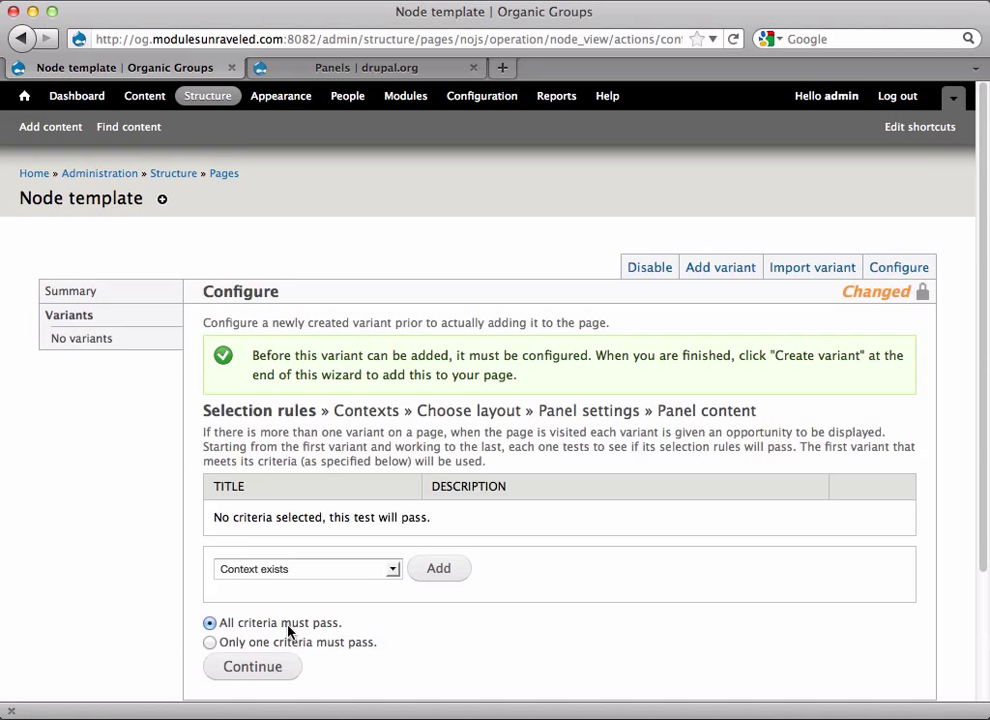
- Add the selection rule "OG: Node is an OG group" for the node being viewed and continue to the contexts
click(326, 569)
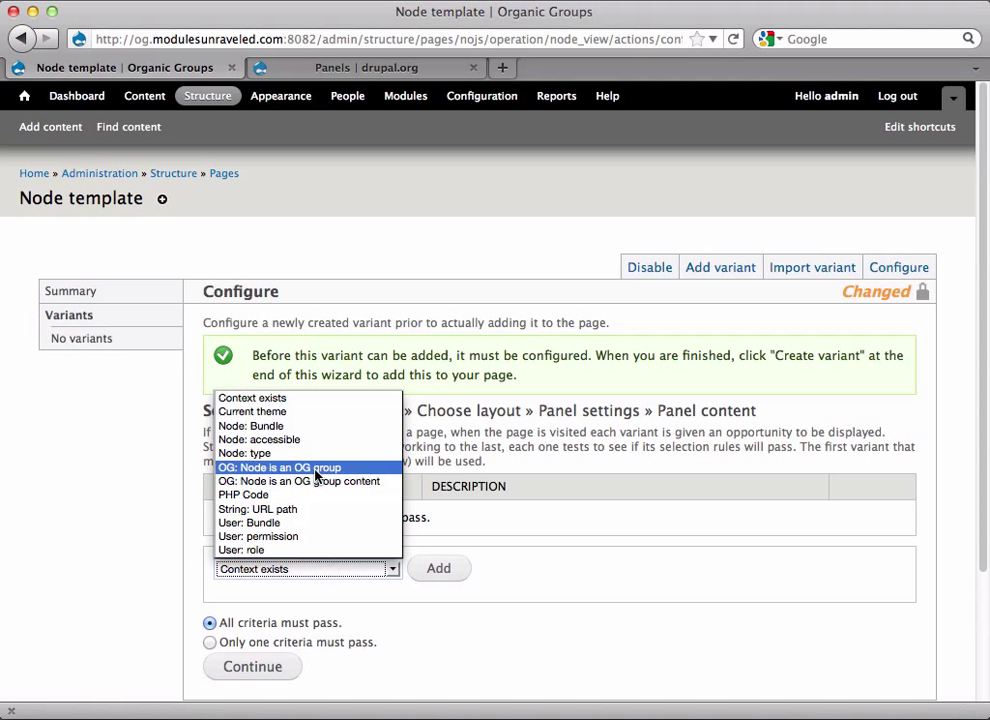
click(315, 467)
click(436, 570)
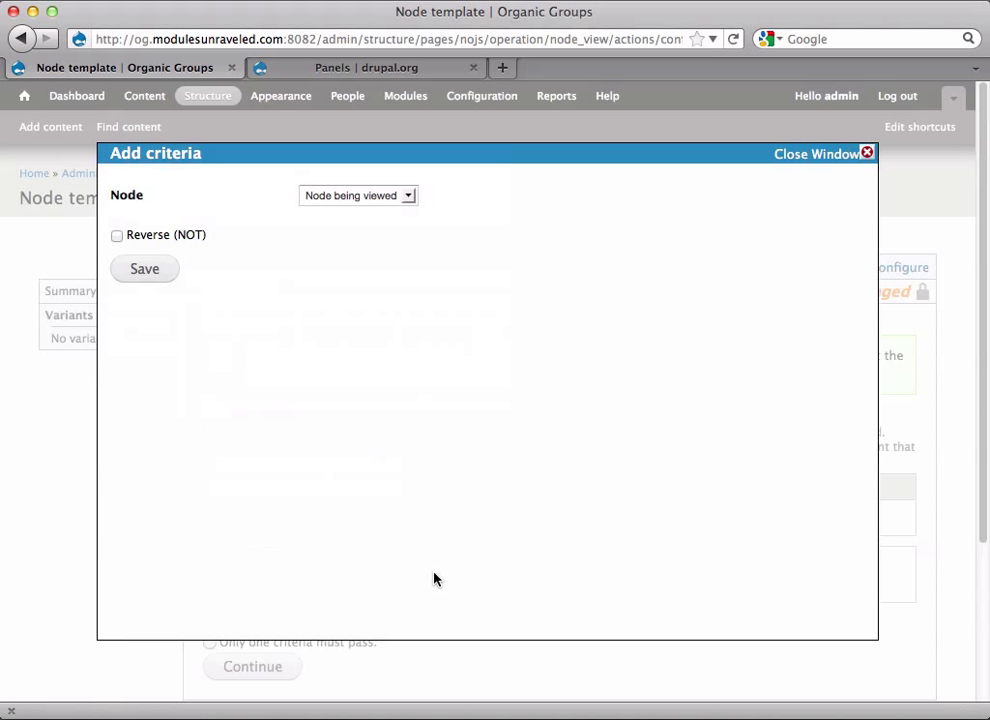
click(144, 266)
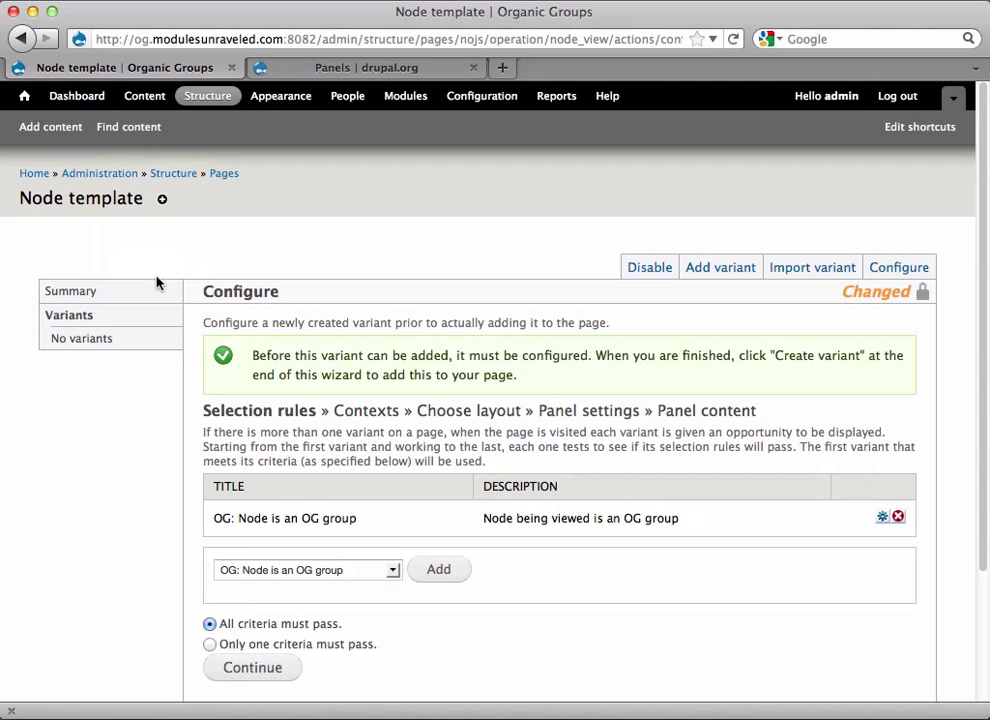
scroll(180, 445, down, 1)
scroll(184, 458, down, 3)
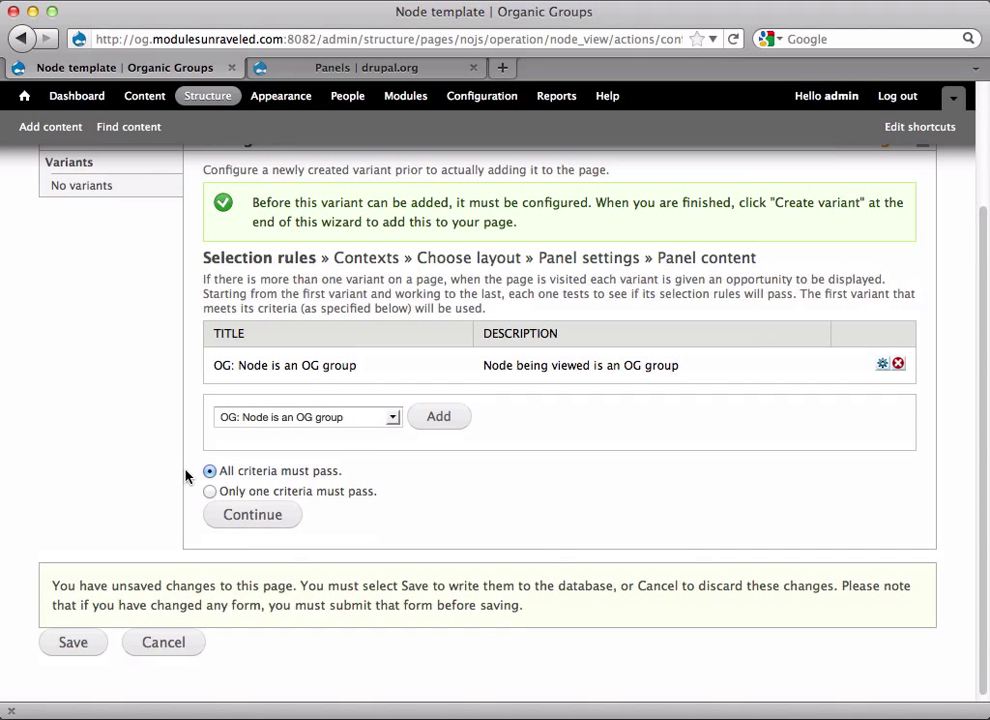
click(256, 520)
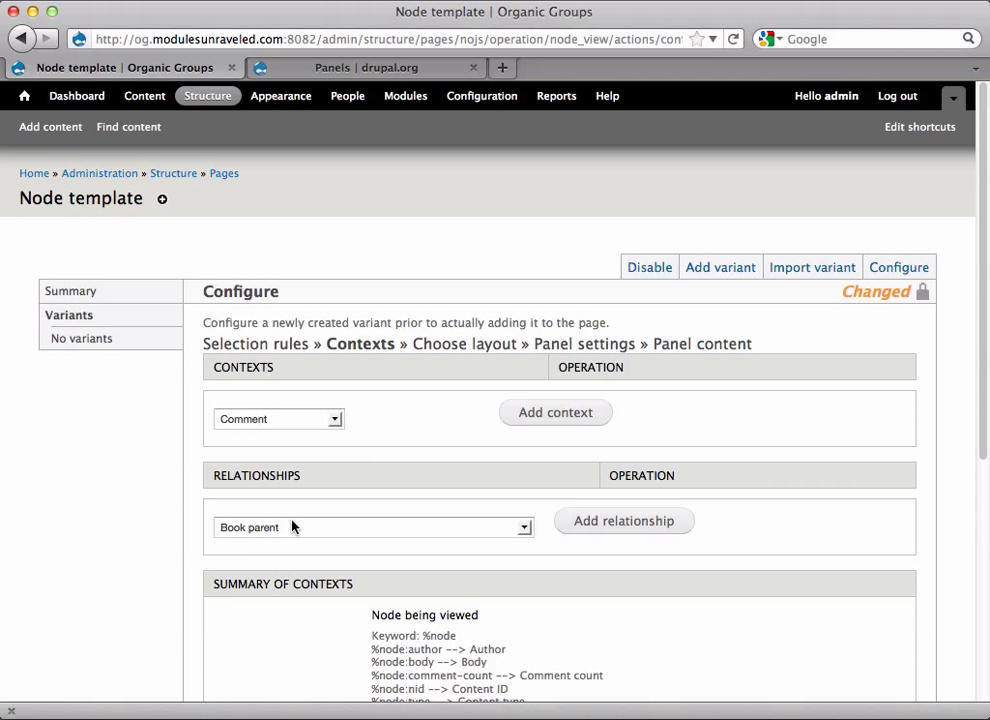
- Add the "OG group from node" relationship for the node being viewed and continue to the layout choice
click(293, 527)
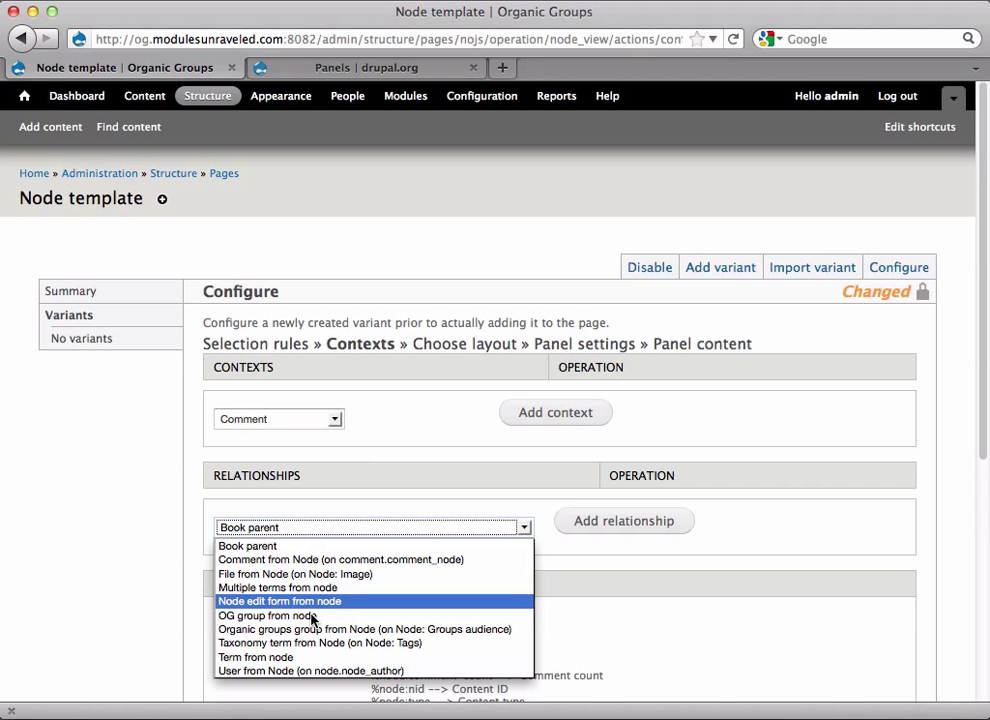
click(243, 615)
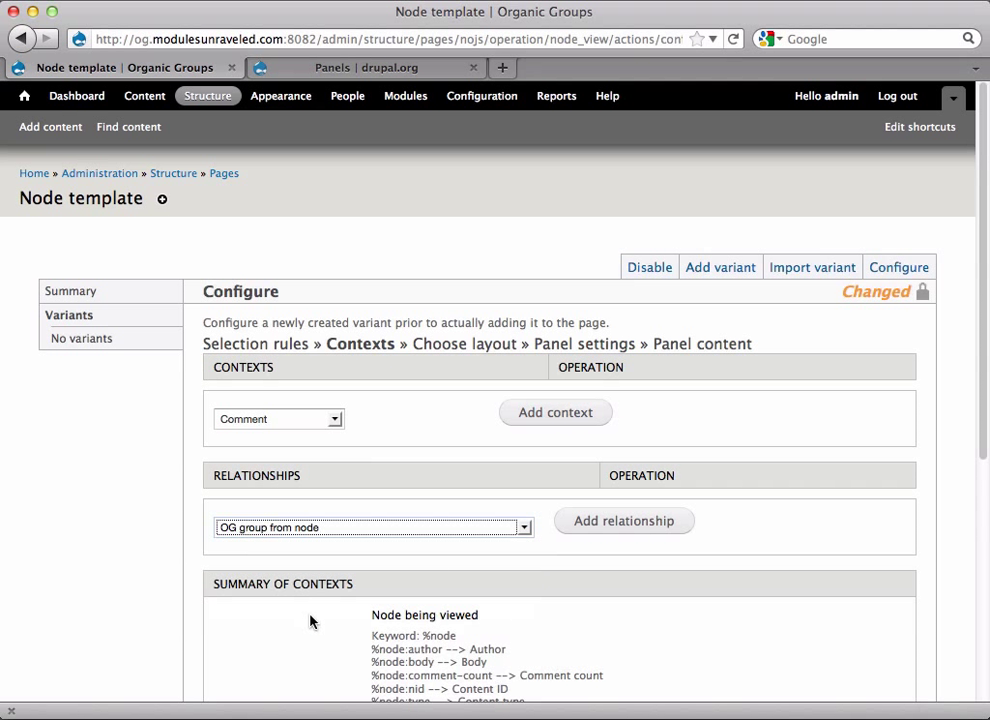
click(626, 524)
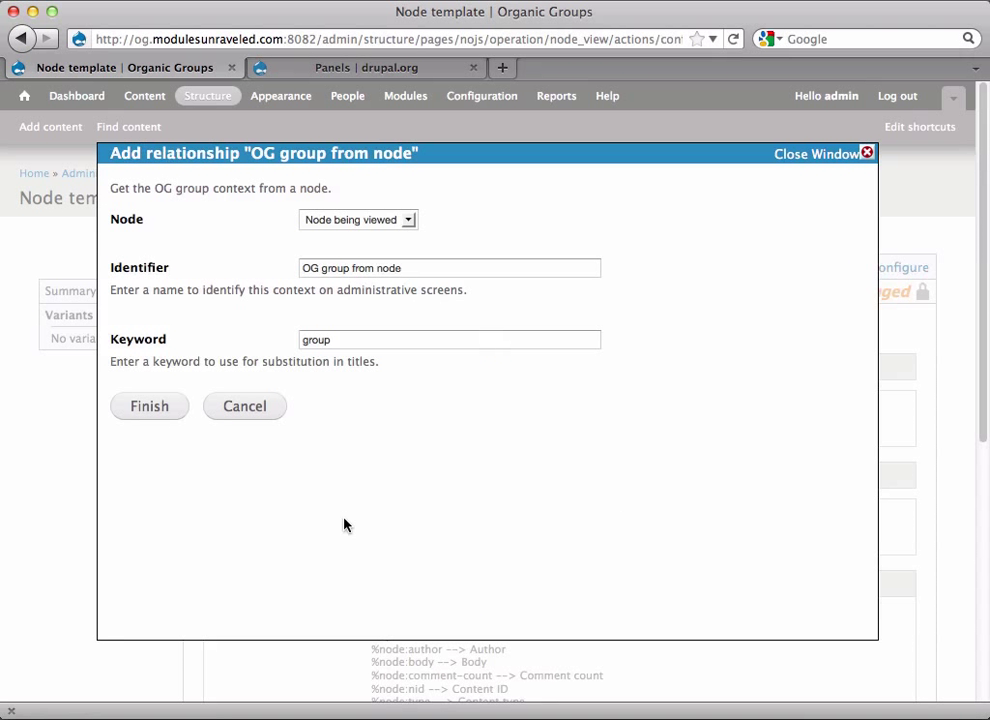
click(148, 407)
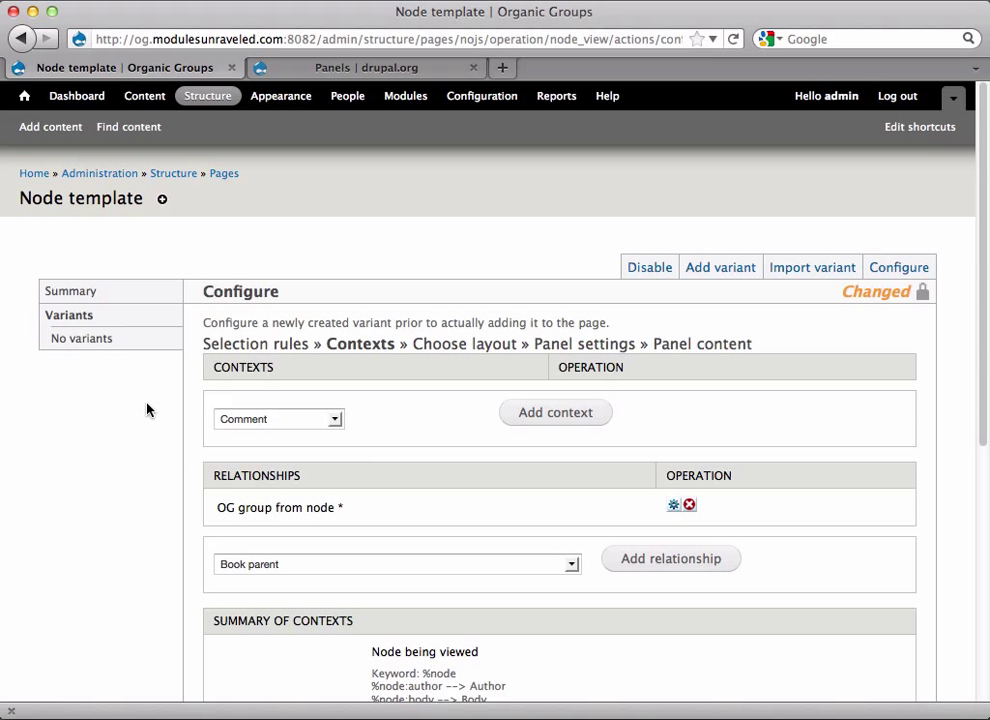
scroll(148, 410, down, 5)
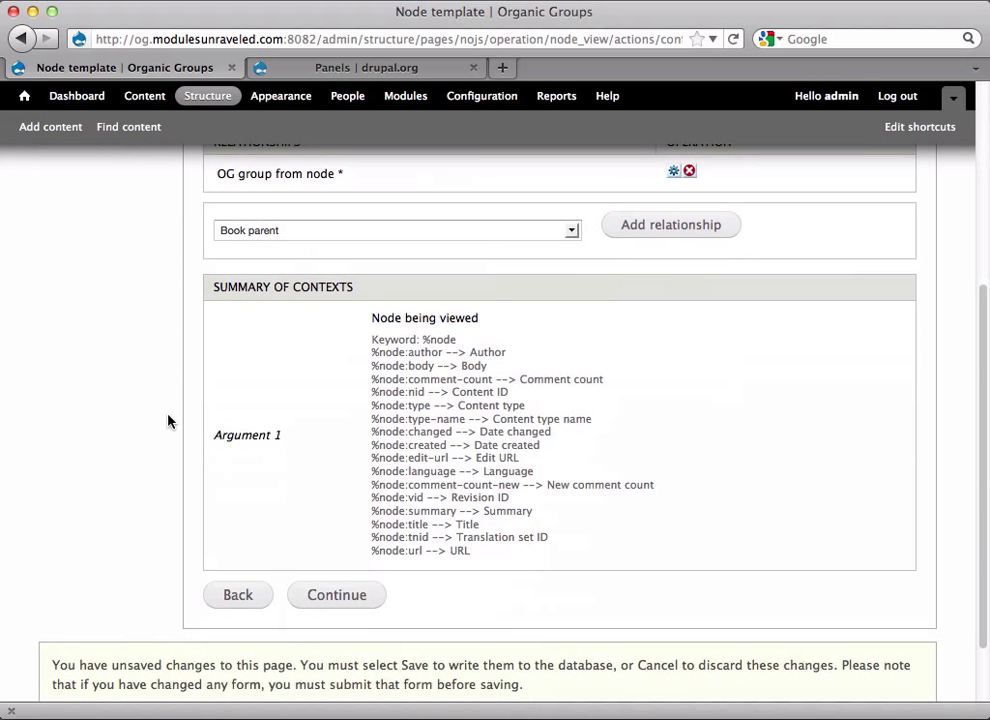
click(369, 601)
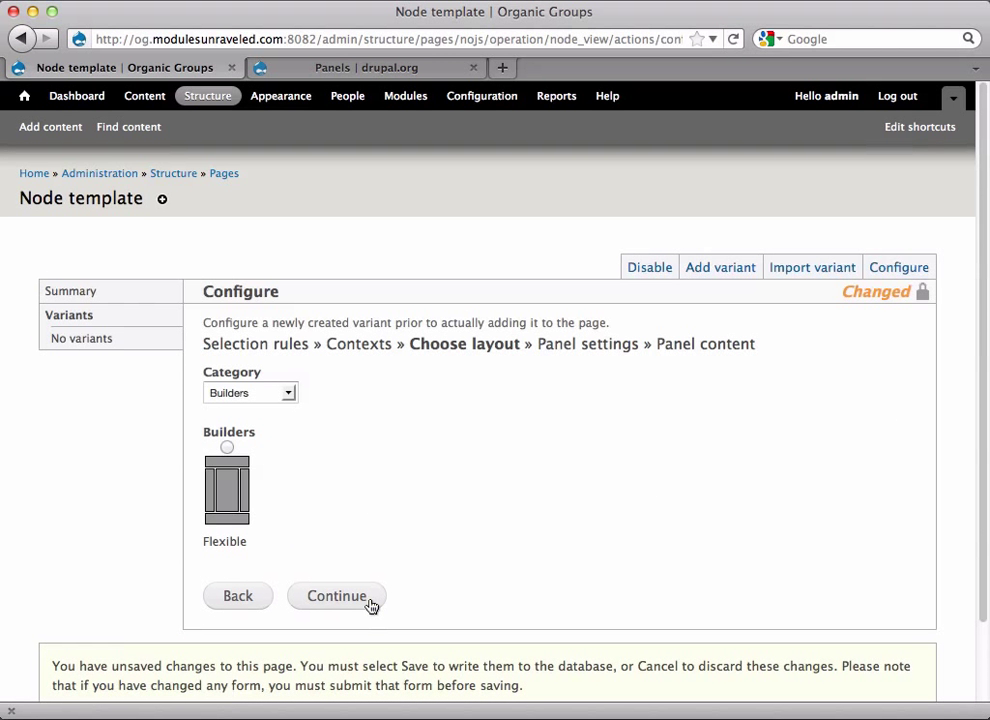
click(286, 396)
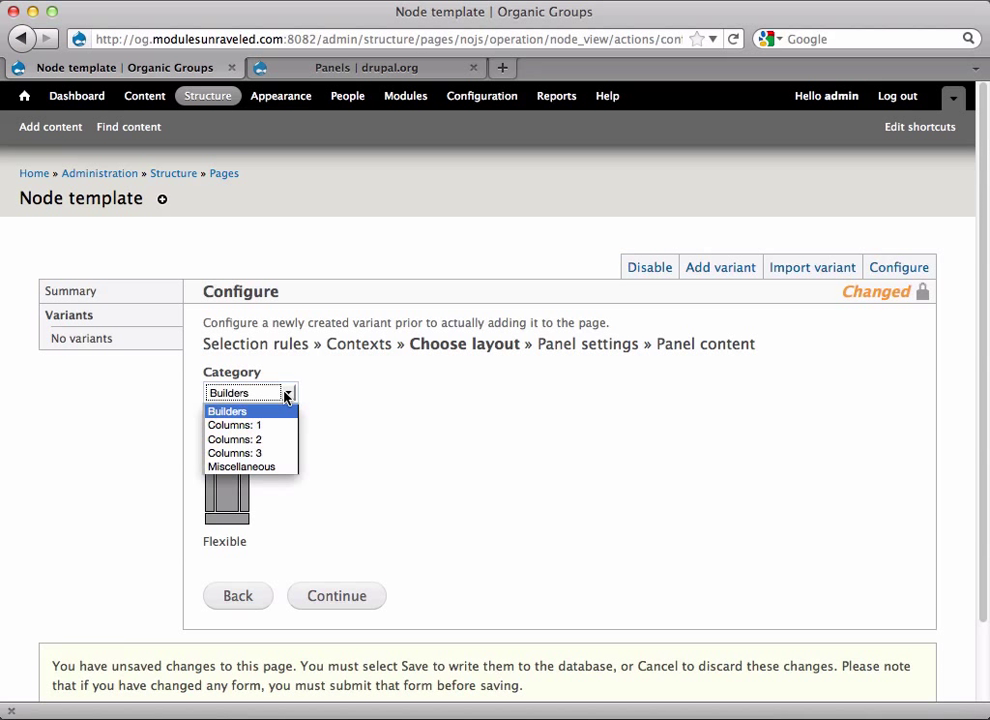
click(279, 453)
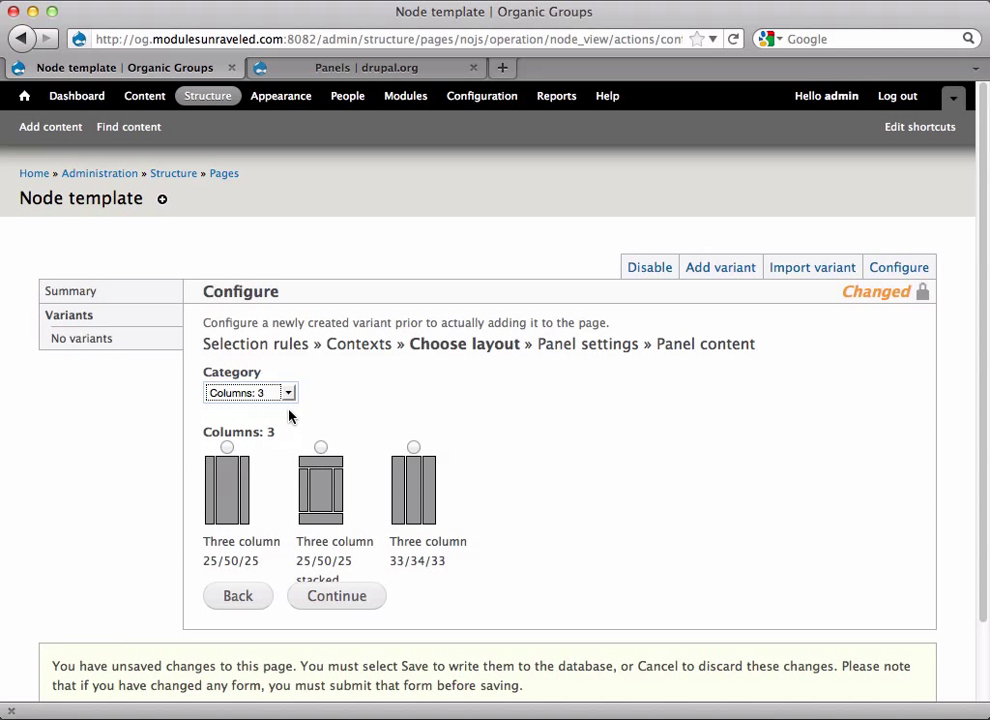
click(289, 391)
click(268, 413)
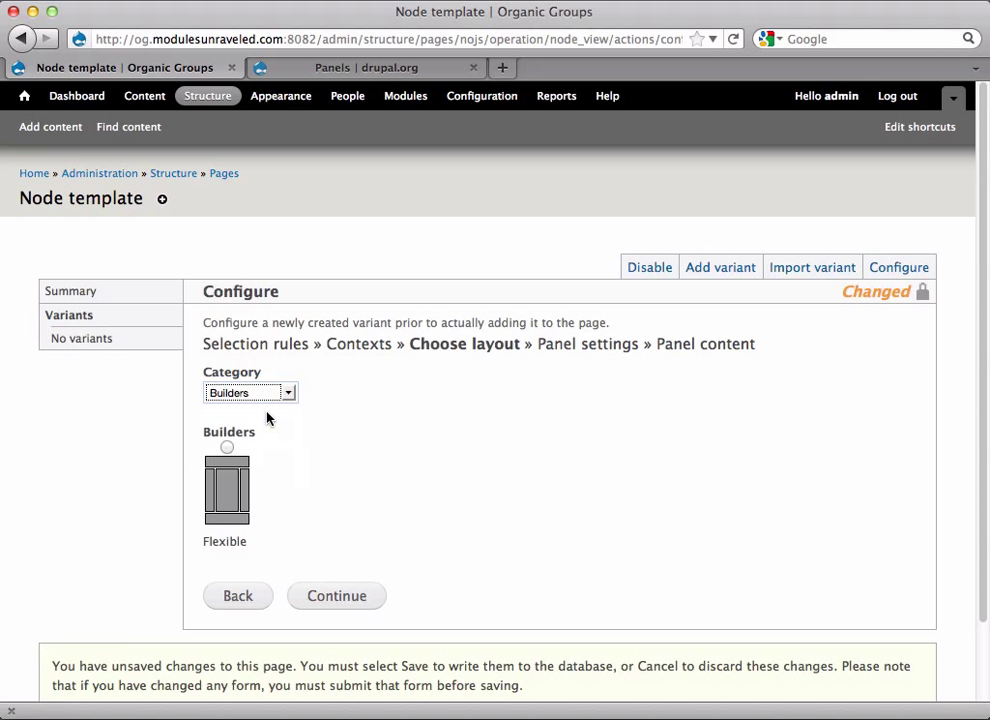
- Choose the Flexible builder layout, disable Drupal blocks/regions in the panel settings, and continue to the panel content
click(227, 447)
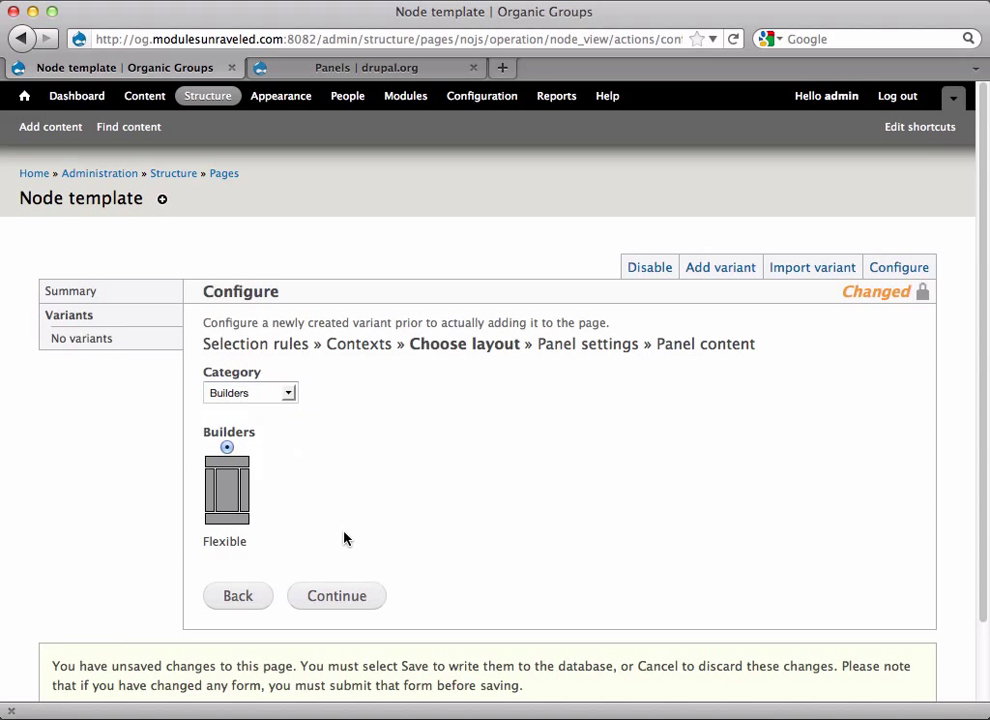
click(340, 597)
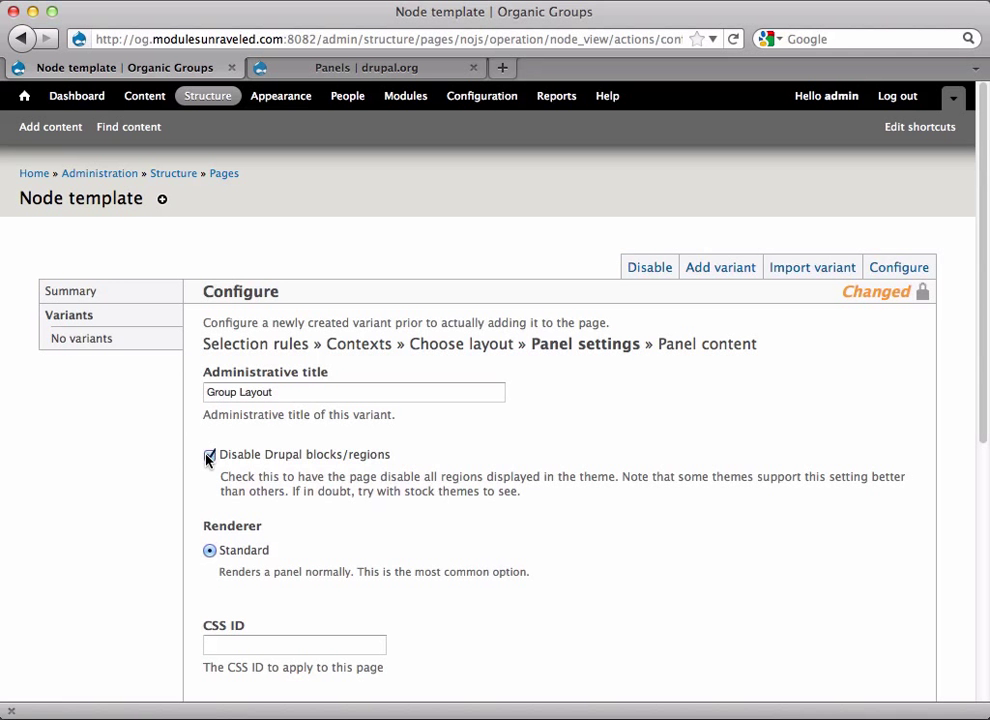
scroll(208, 458, down, 5)
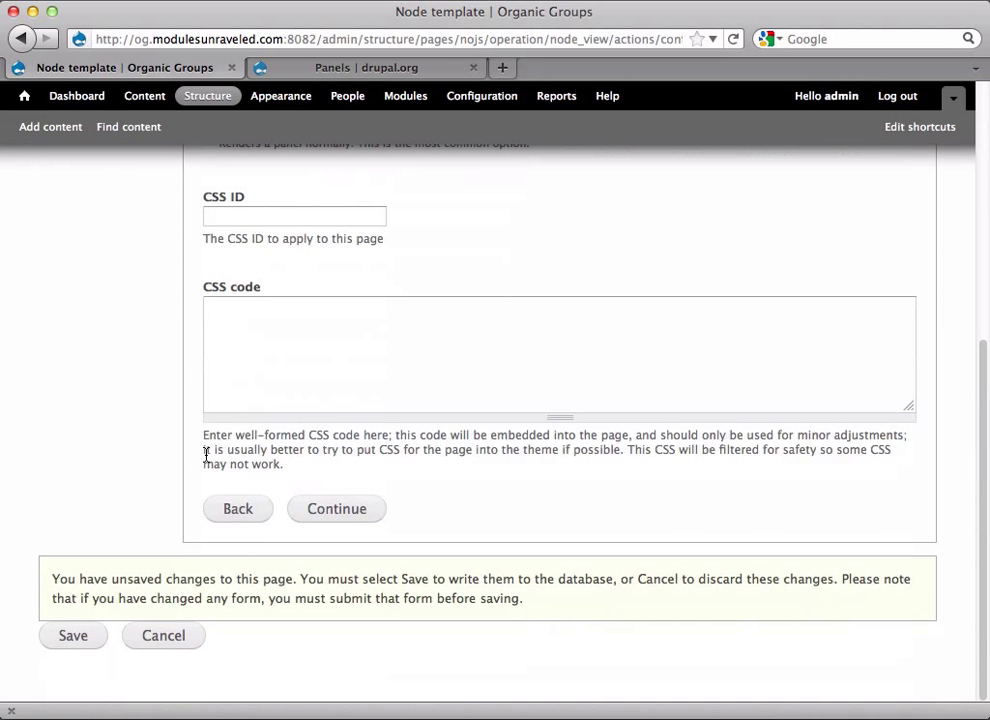
click(337, 509)
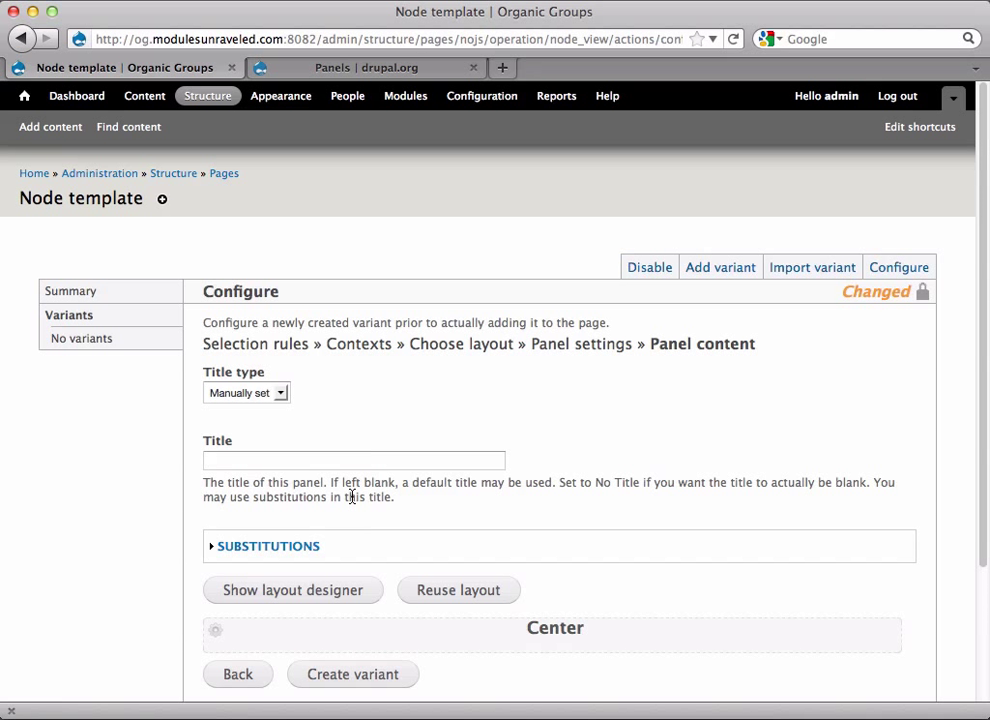
- Set the panel's manually set title to "<No Title>"
click(331, 460)
text(<No)
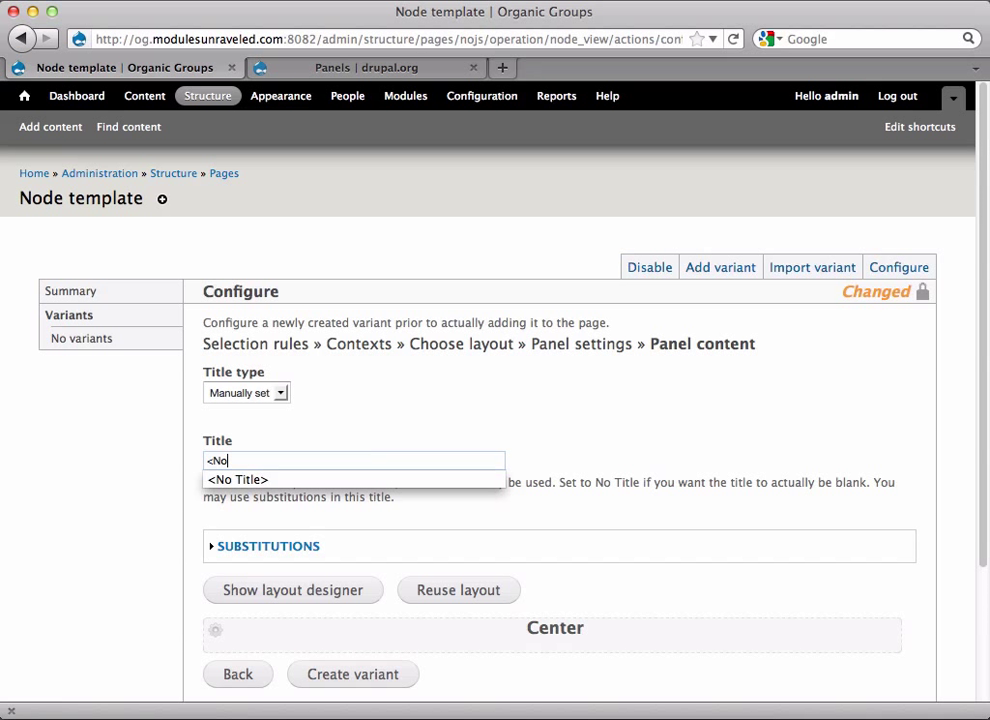
key(Down)
key(Return)
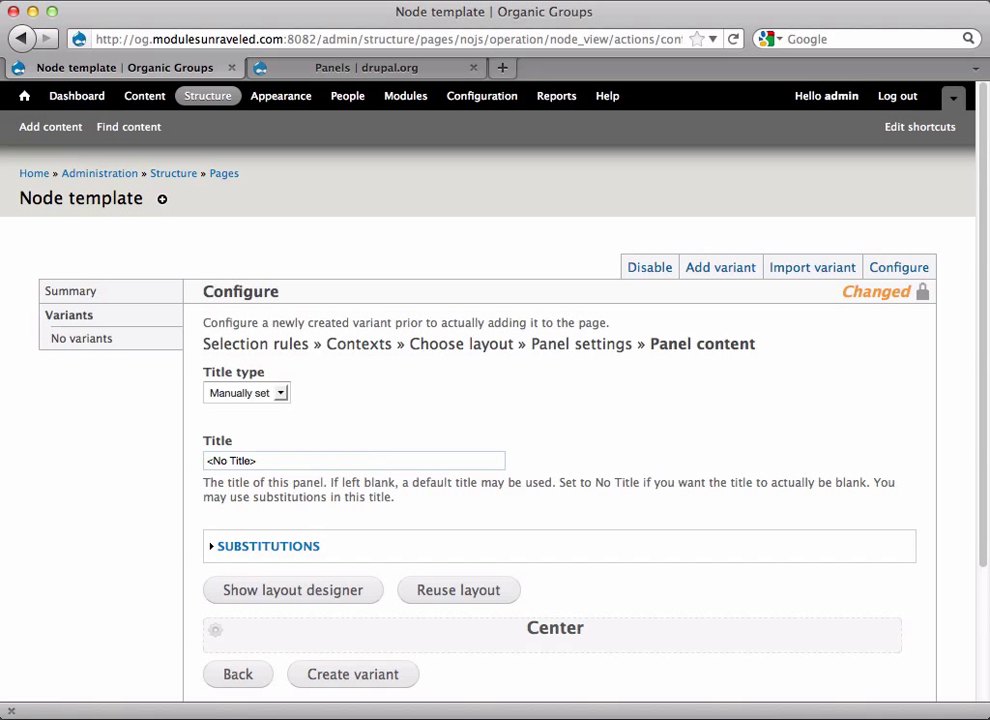
- Create the Group Layout variant and add the Body field of the node being viewed to the Center region with the Default formatter
scroll(490, 400, down, 2)
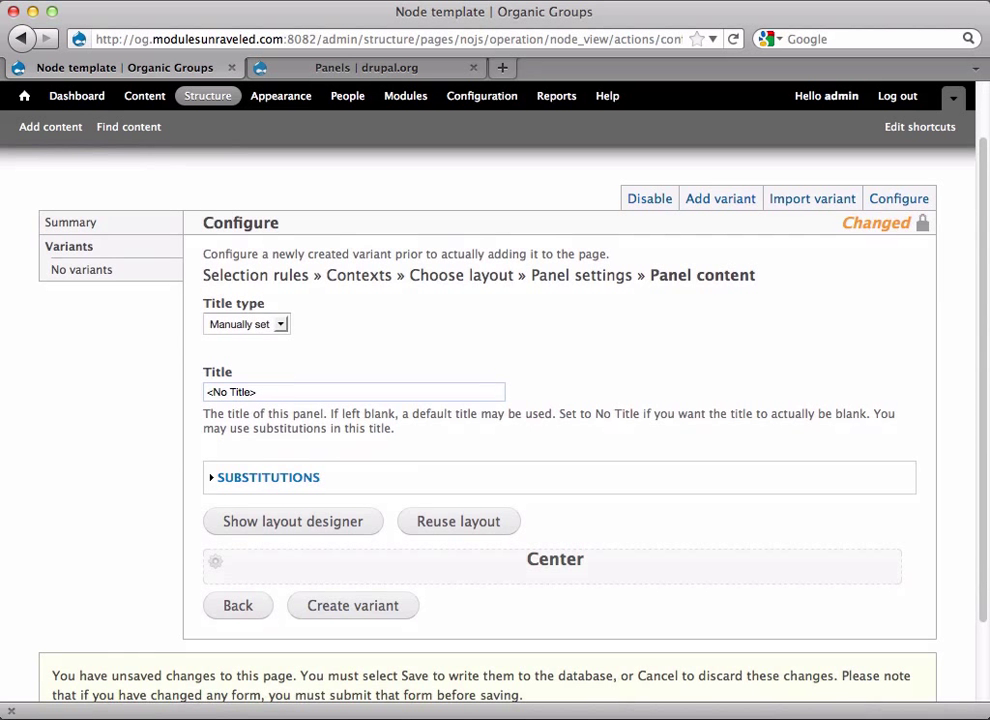
click(365, 604)
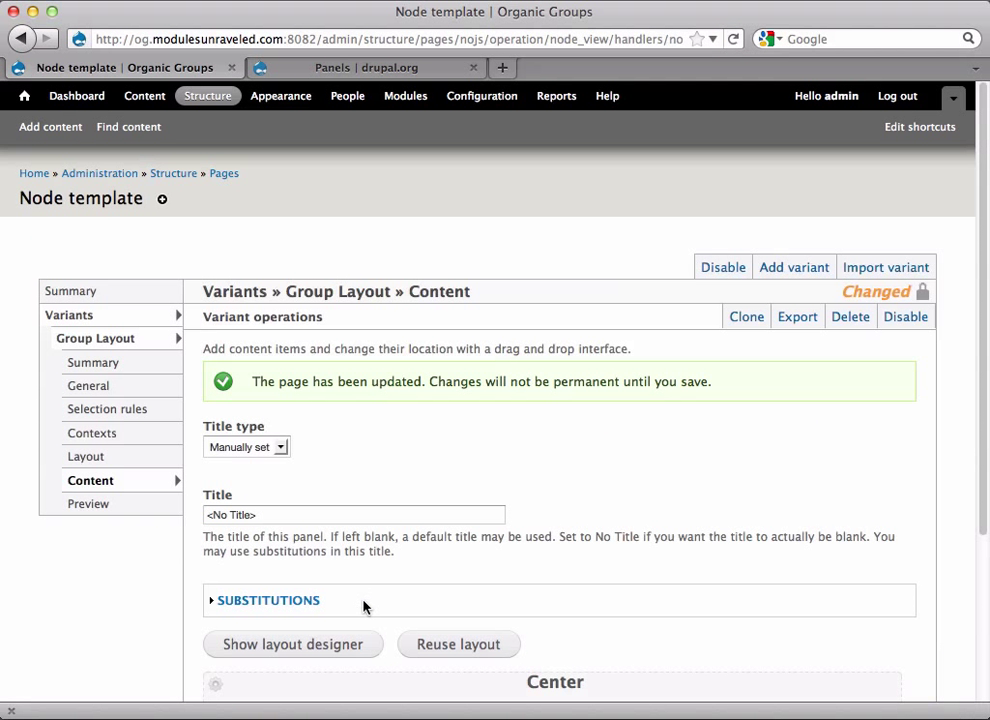
scroll(365, 606, down, 5)
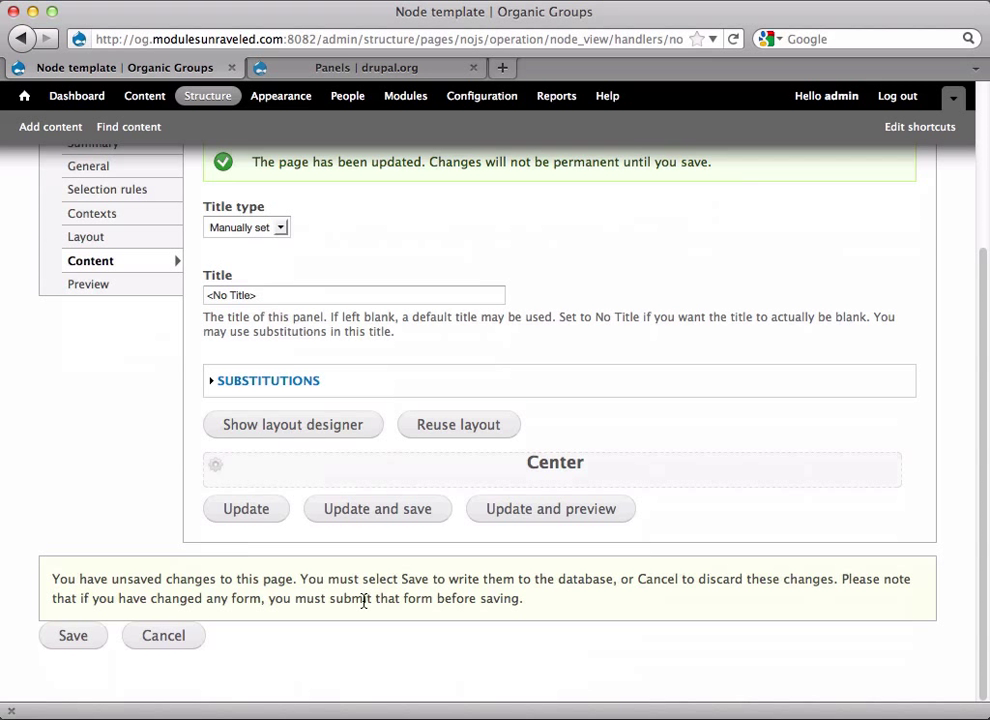
click(216, 467)
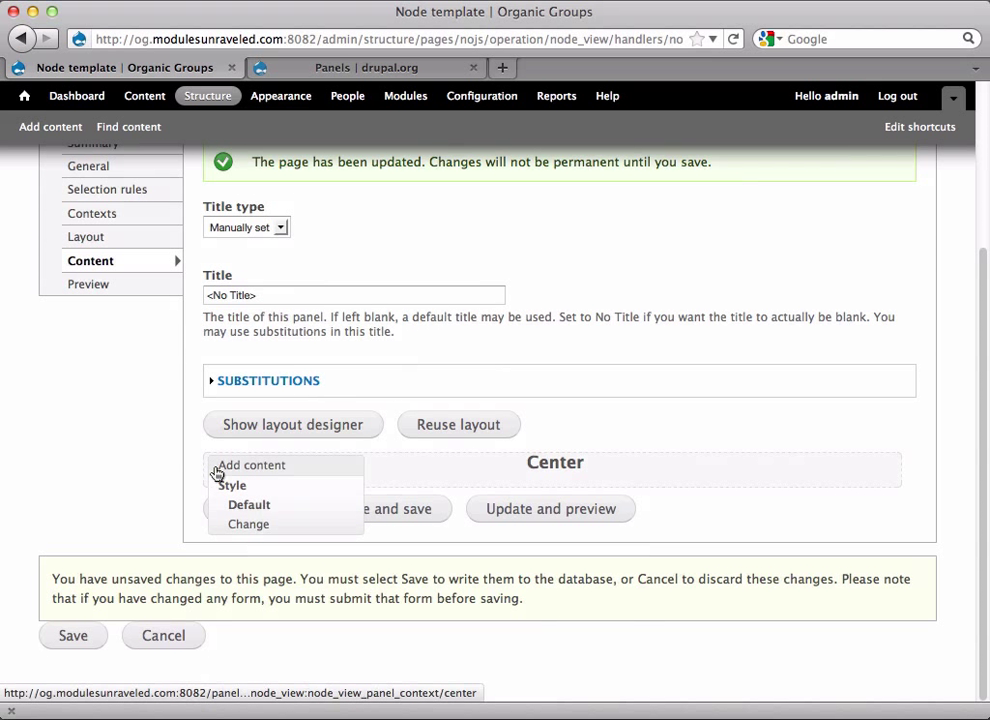
click(250, 465)
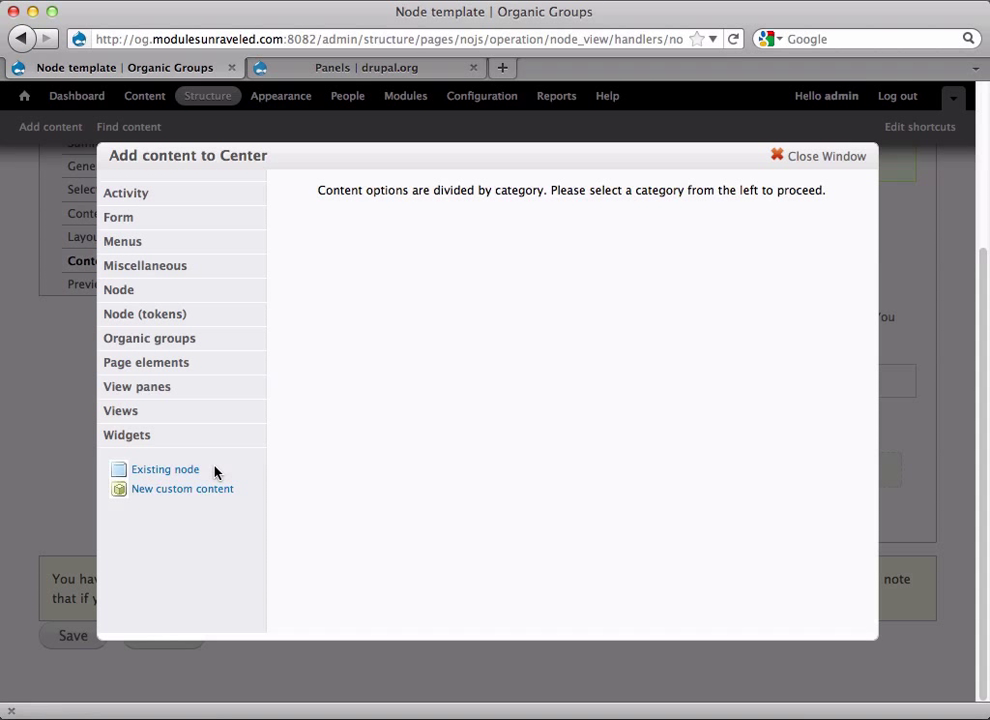
click(118, 290)
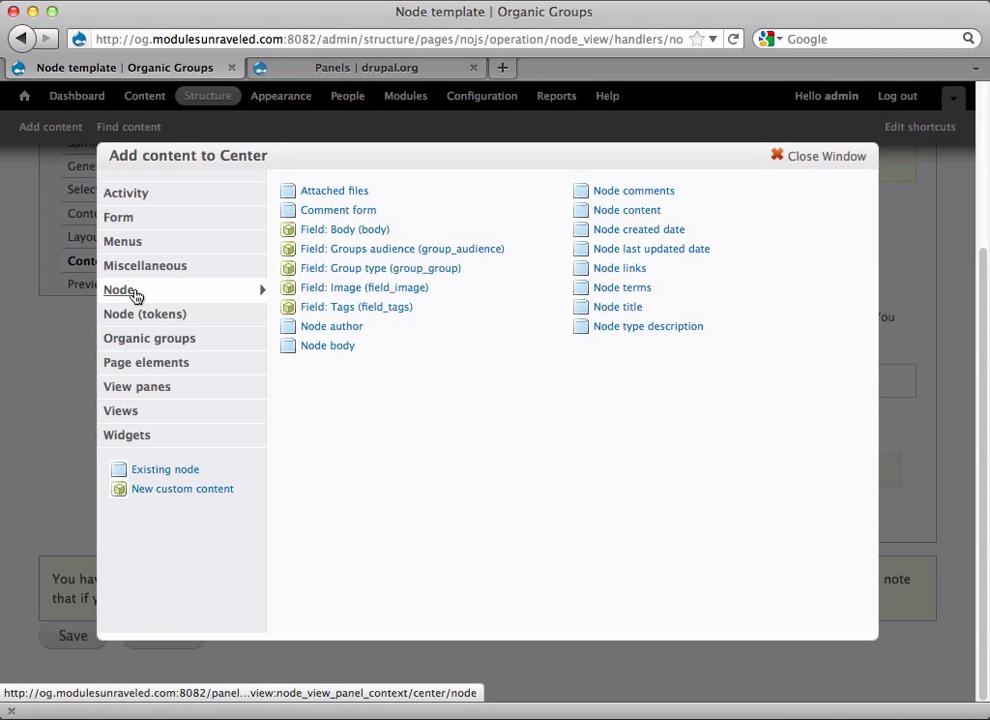
click(336, 230)
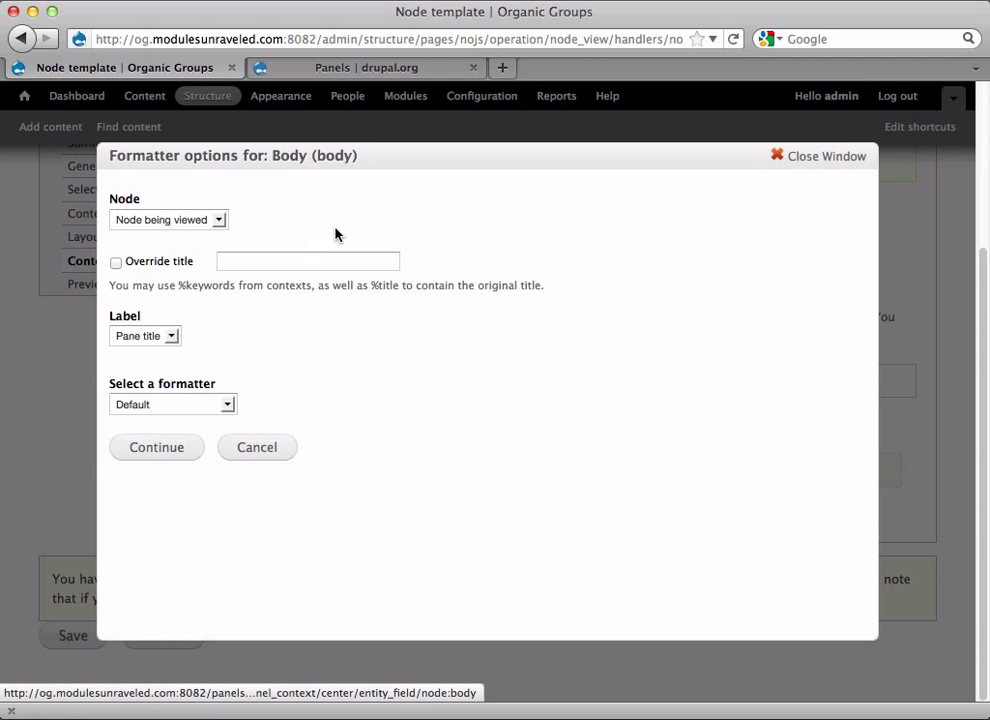
click(164, 450)
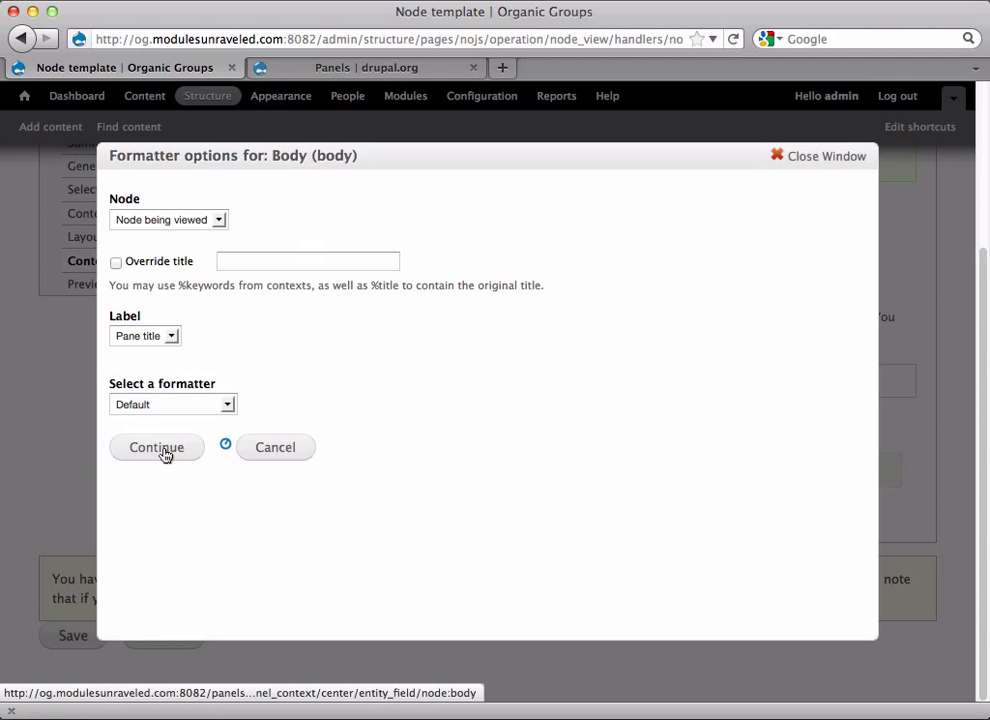
click(243, 192)
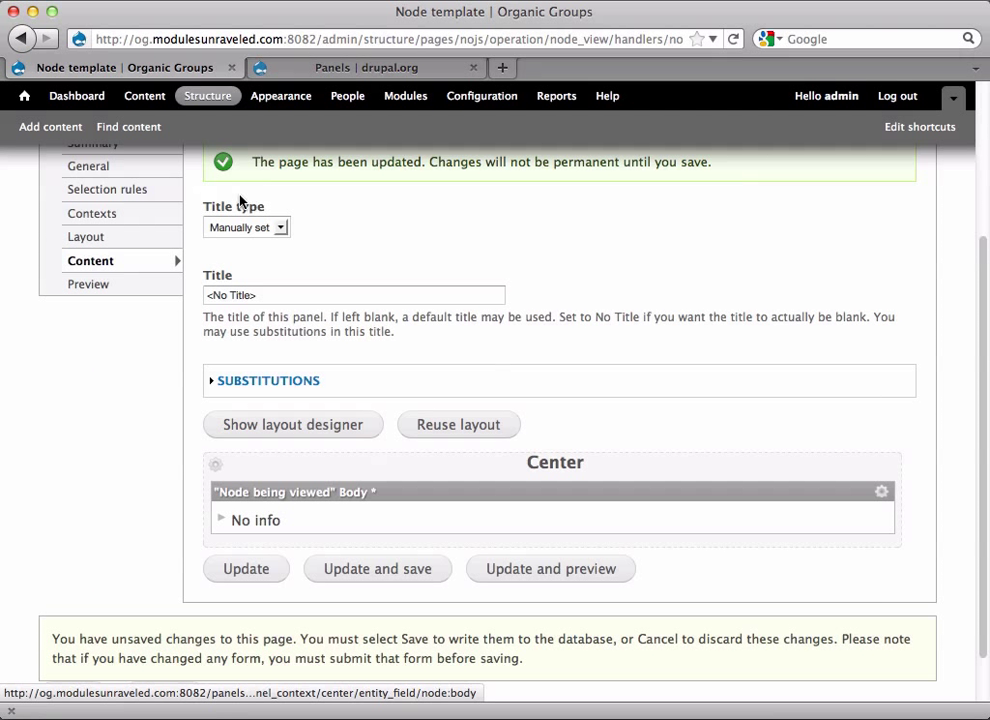
- Add the "OG Content create links" pane to the Center region, using the OG group from node
click(216, 465)
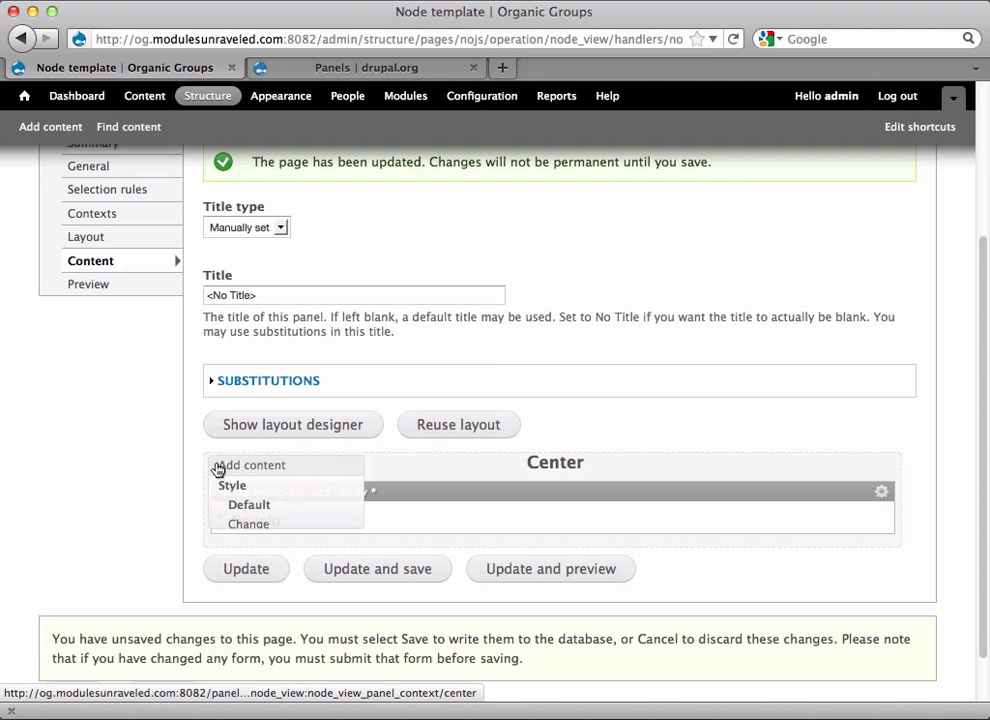
click(218, 467)
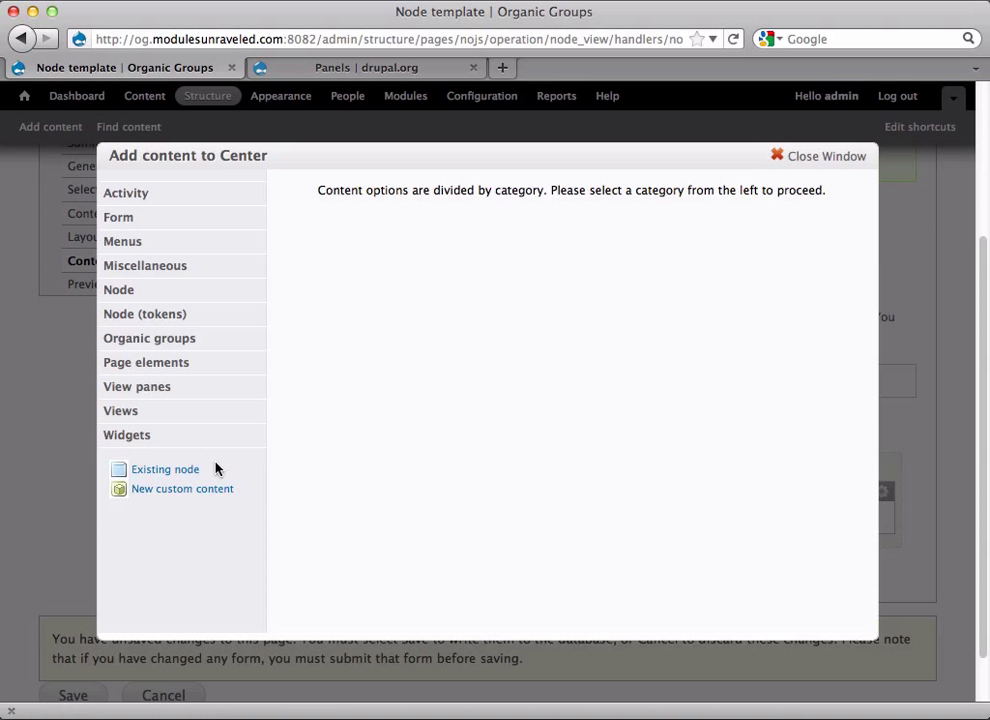
click(172, 340)
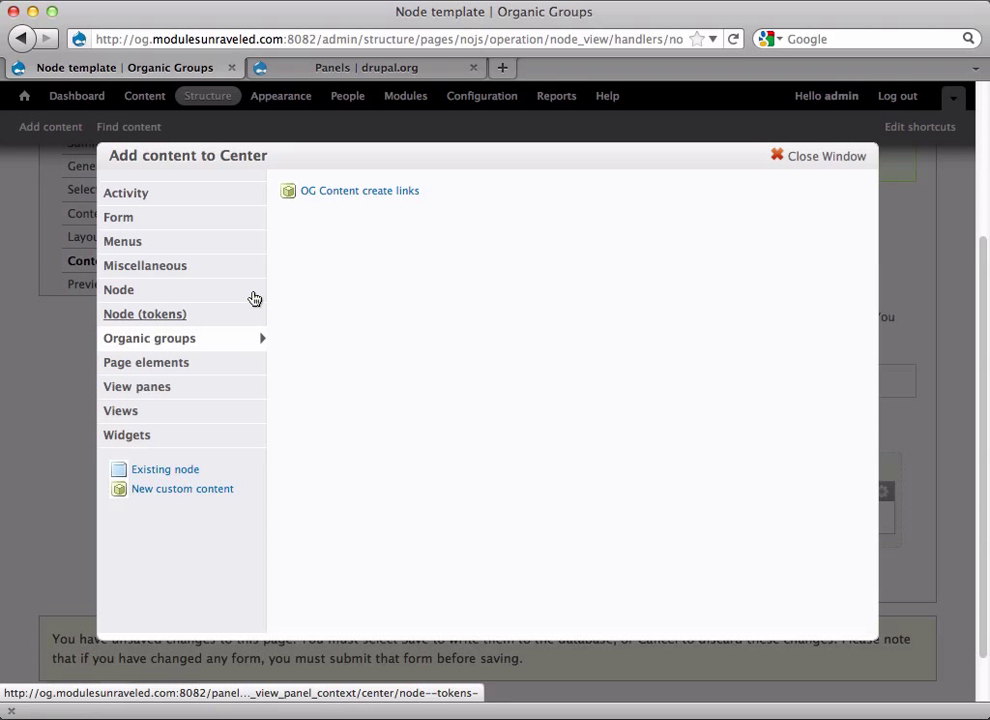
click(353, 192)
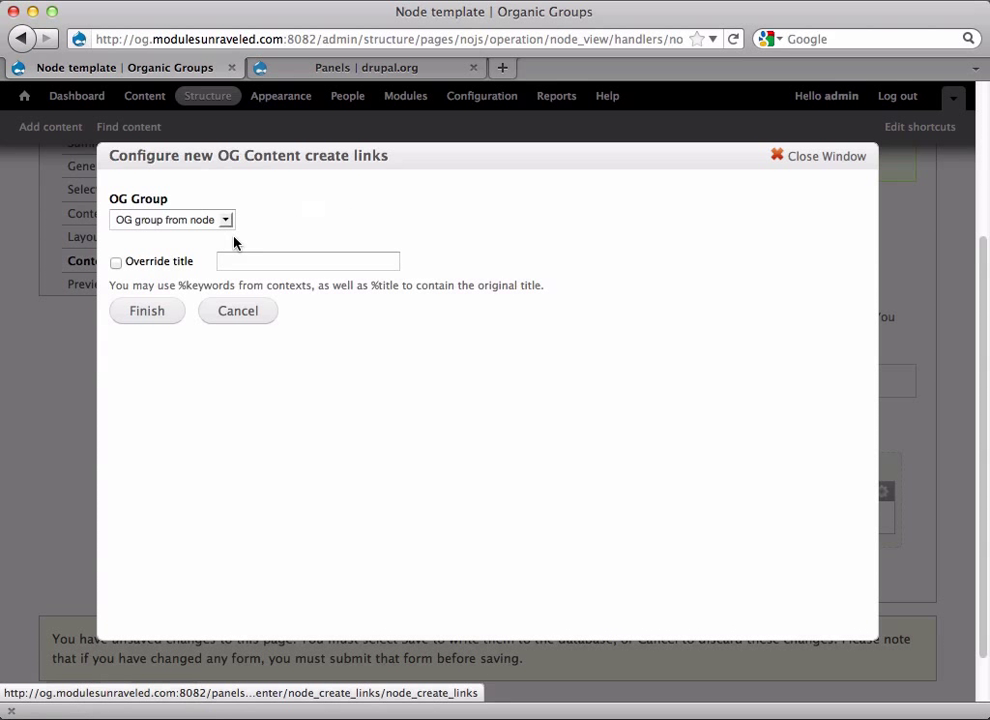
click(165, 310)
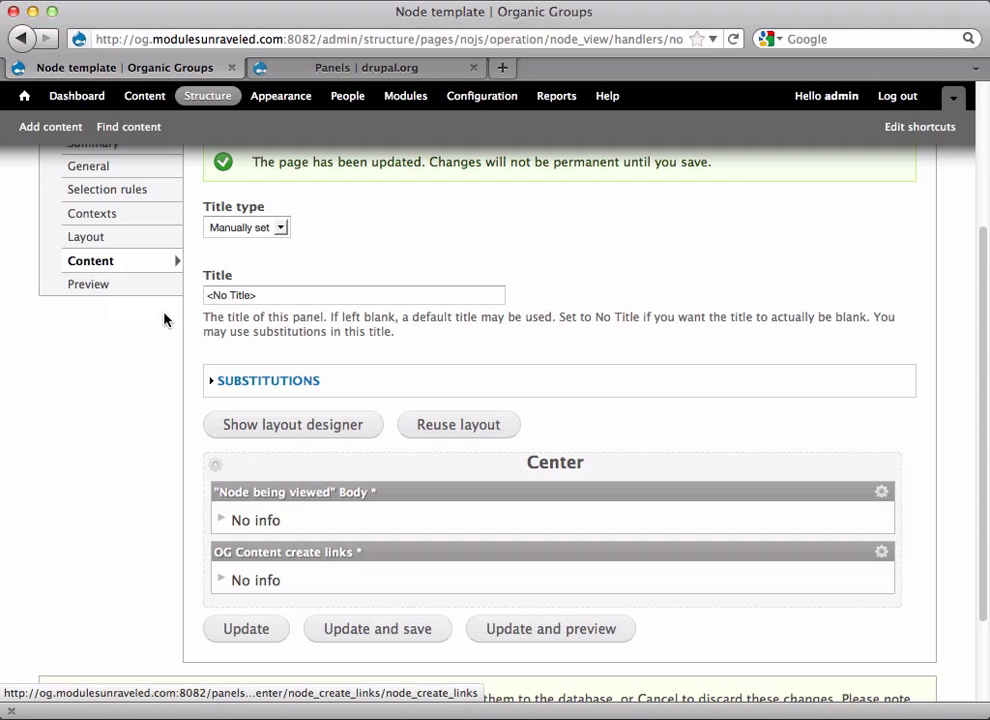
- Add the "OG nodes" view pane to the Center region, using the OG group from node
click(216, 466)
click(218, 467)
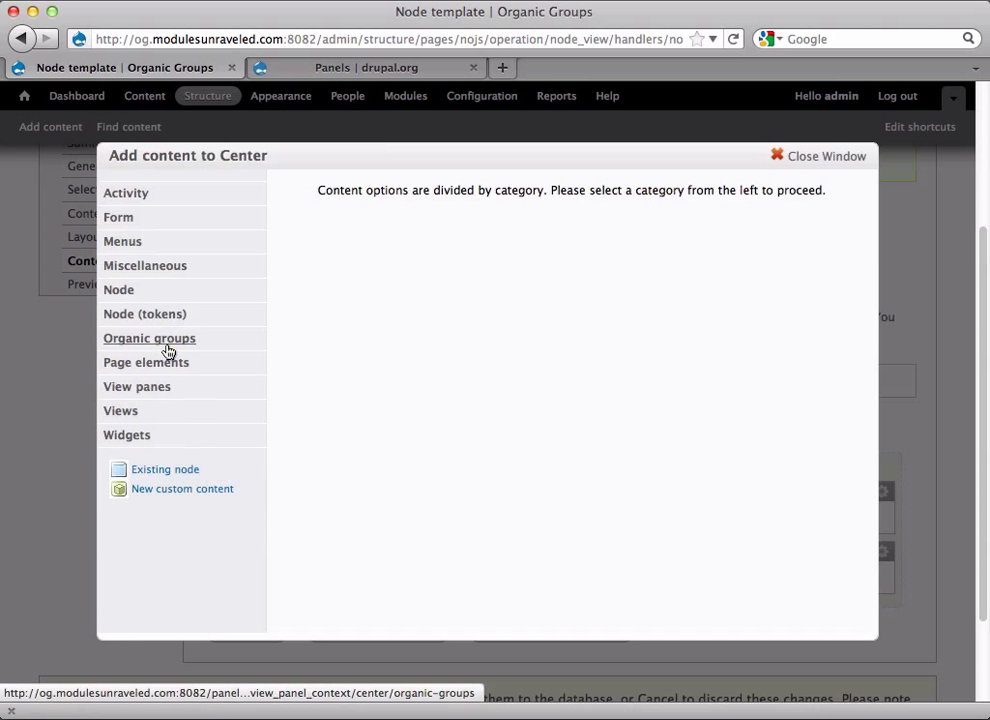
click(150, 388)
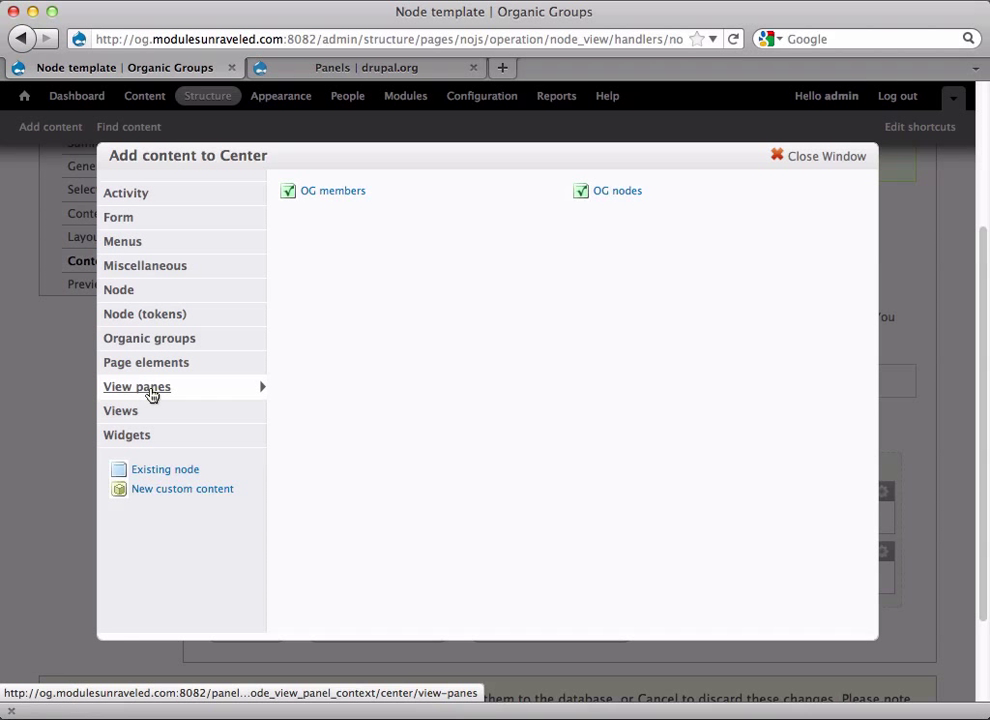
click(620, 192)
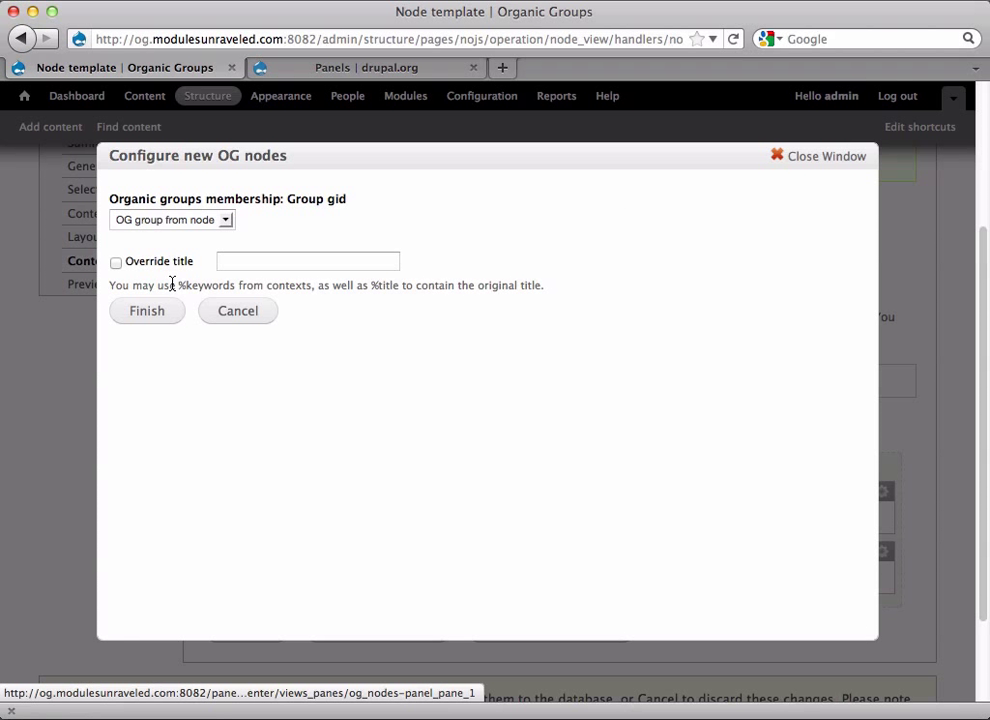
click(148, 311)
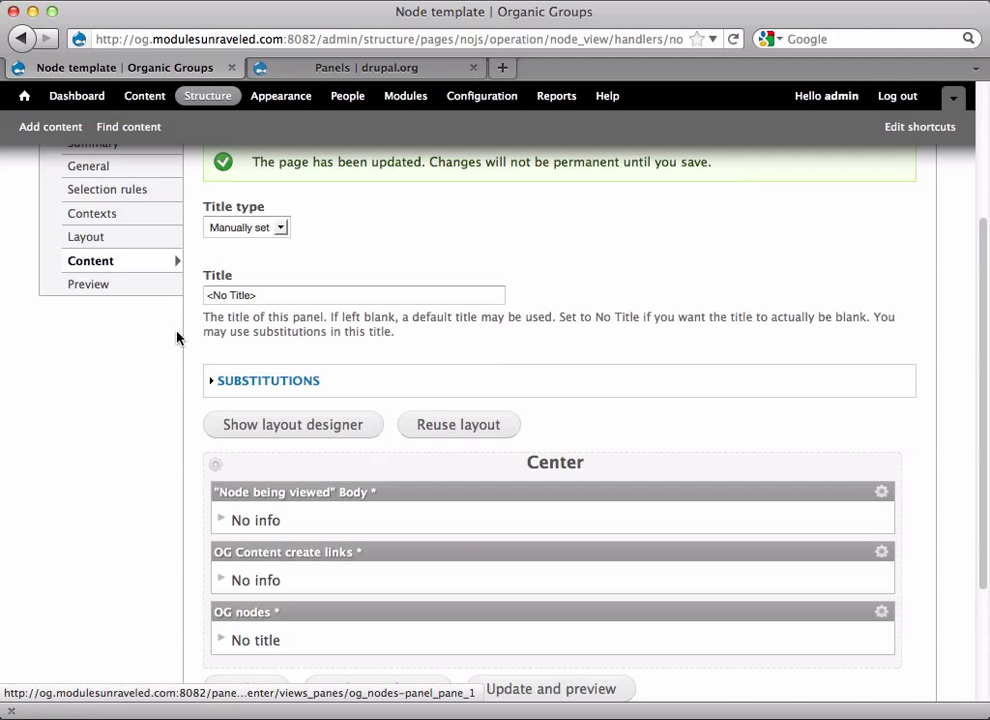
- Add the "OG members" view pane to the Center region
click(216, 465)
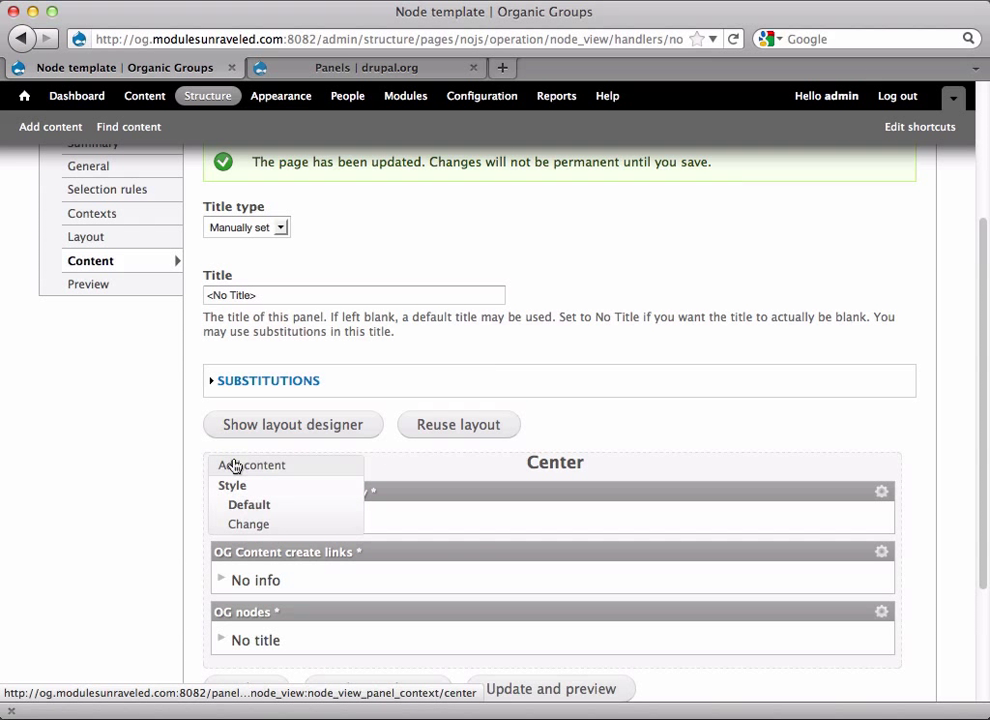
click(234, 466)
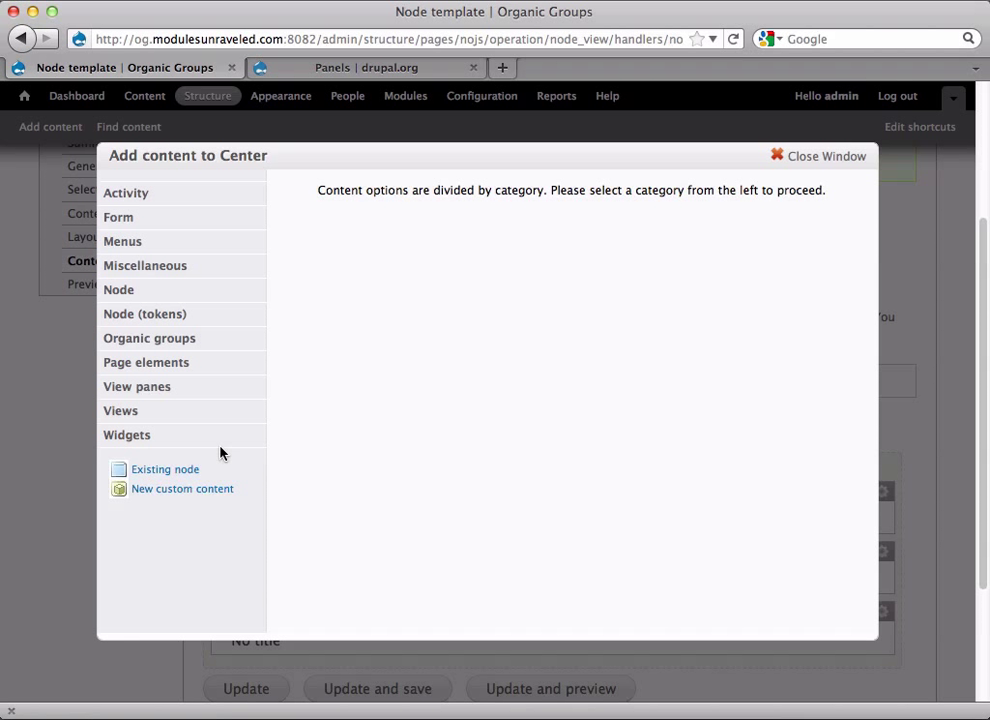
click(165, 397)
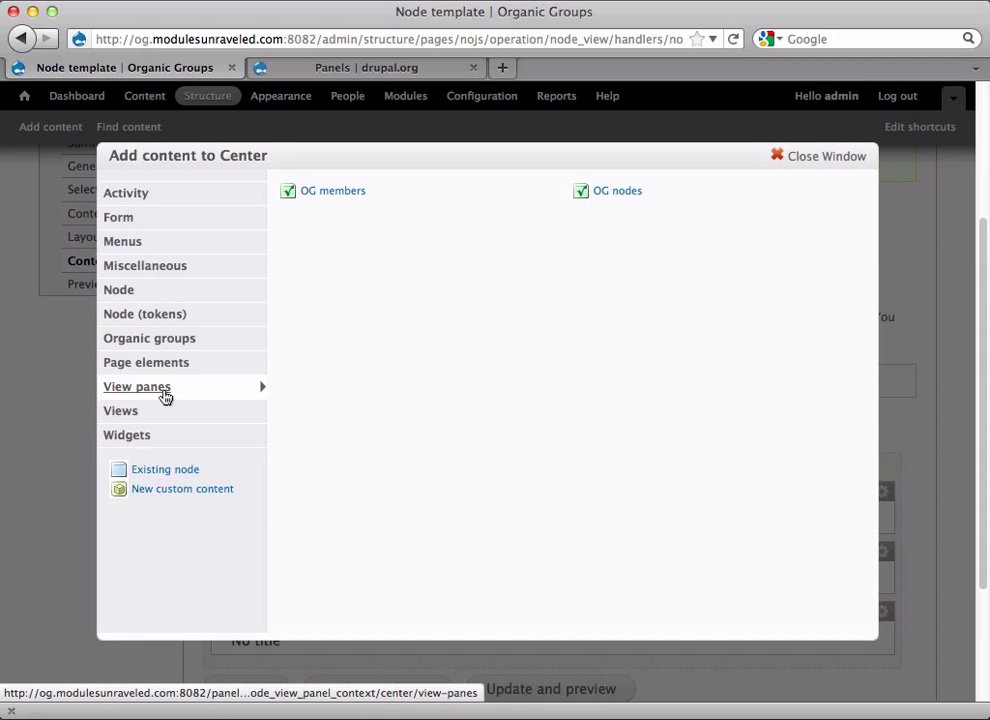
click(349, 197)
click(157, 311)
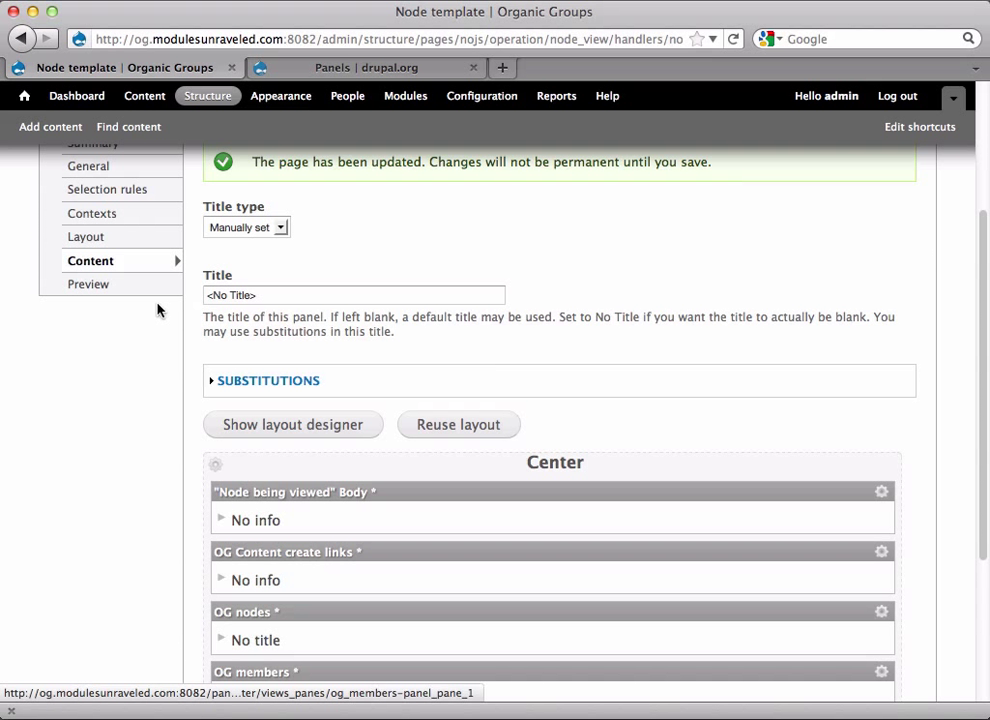
- Choose the Group type (group_group) field of the node being viewed for the Center region and set its formatter to Group subscription
click(216, 465)
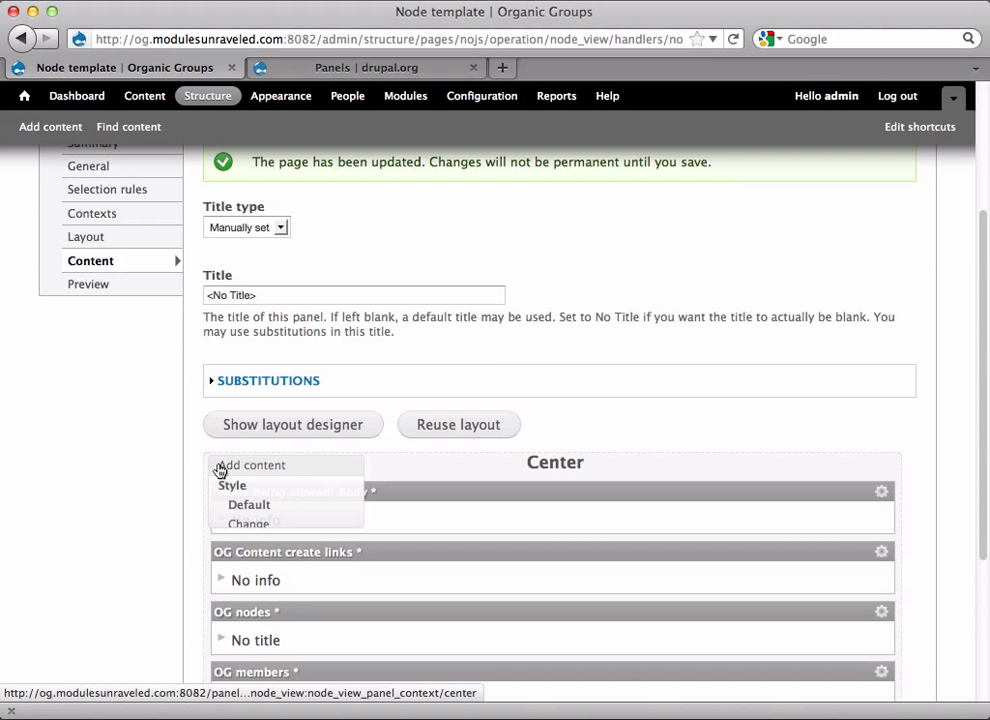
click(221, 466)
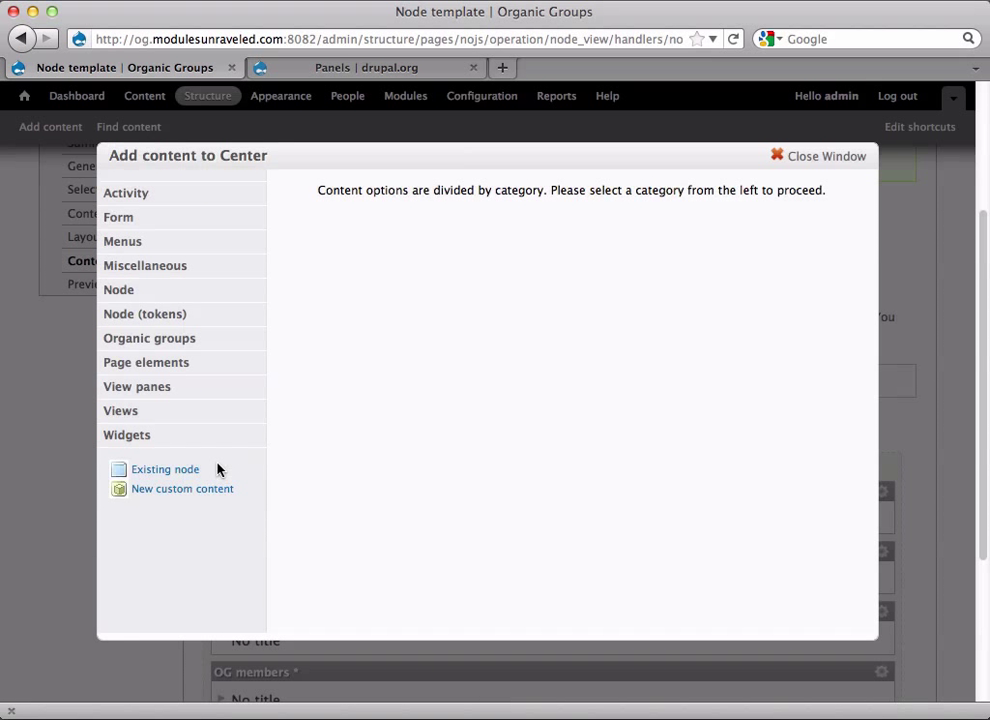
click(130, 290)
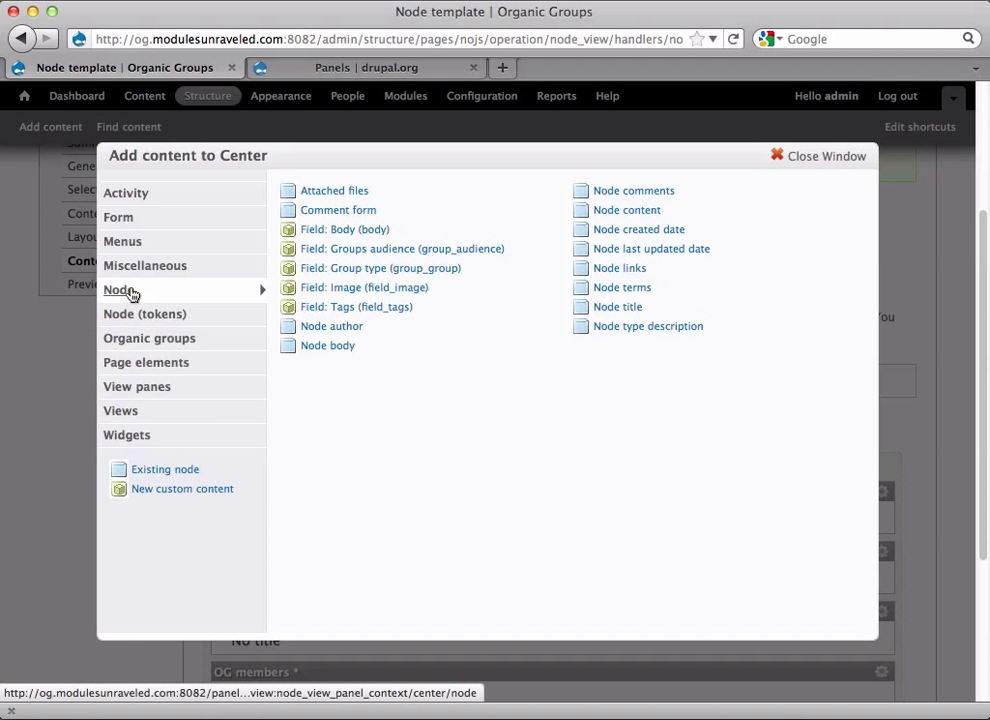
click(341, 268)
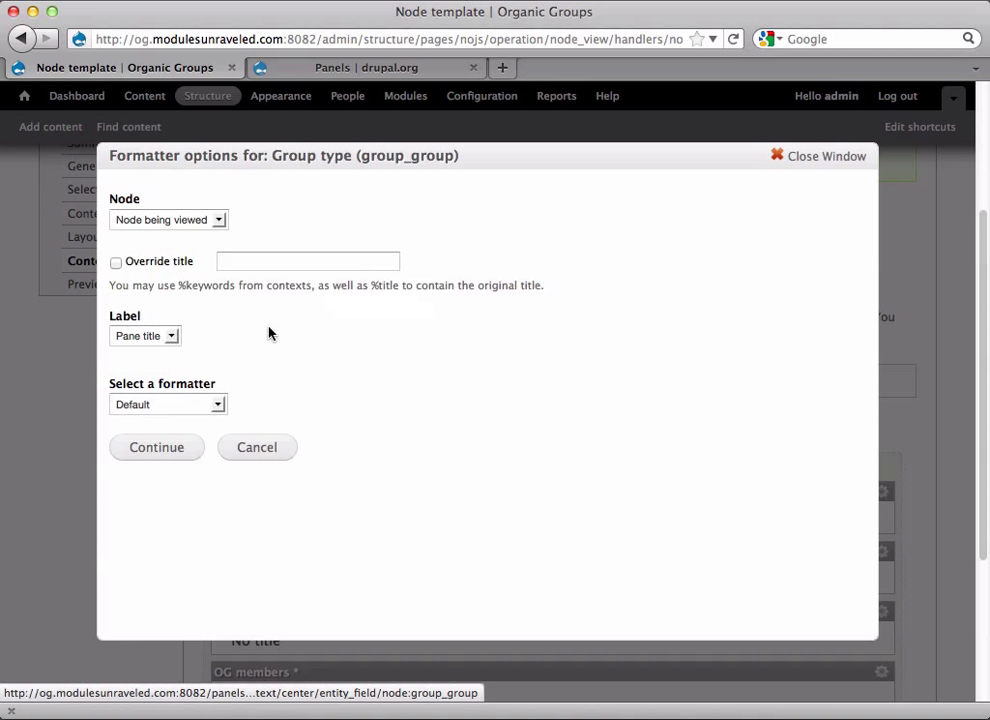
click(216, 404)
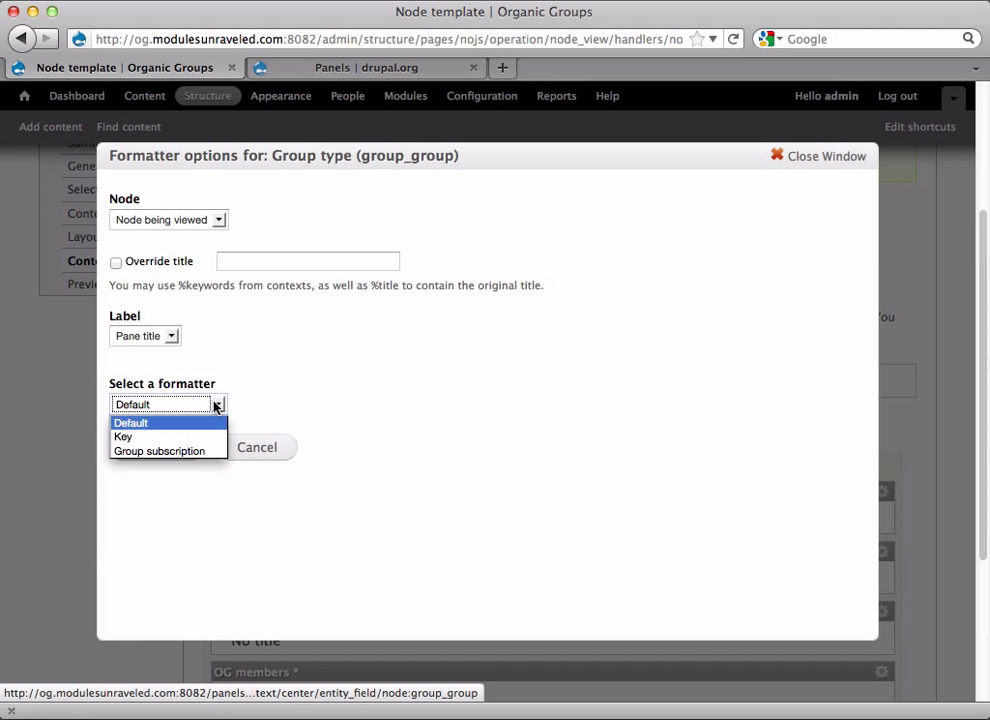
click(188, 451)
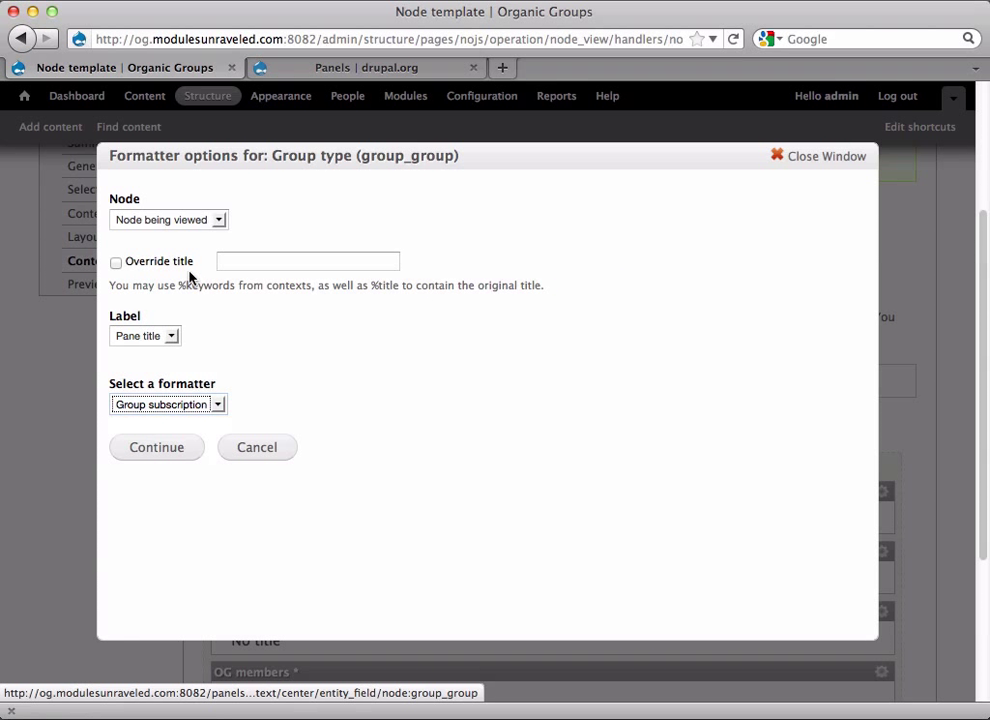
- Override the Group type pane's title with "Group Membership" and finish adding the pane
click(118, 263)
click(290, 261)
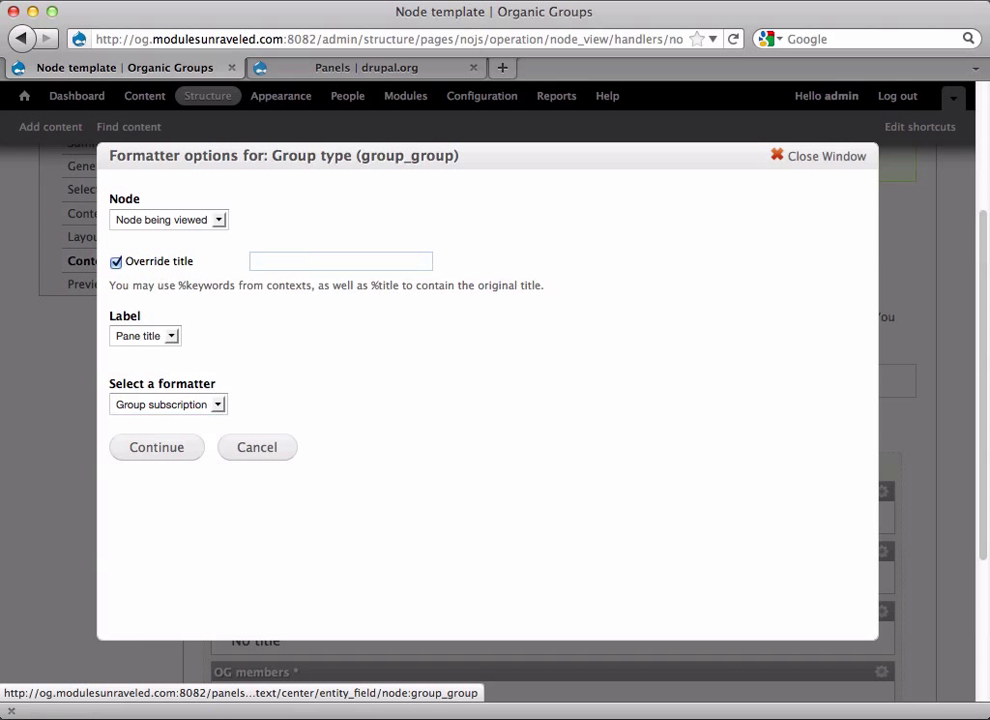
text(Group)
key(Down)
key(Return)
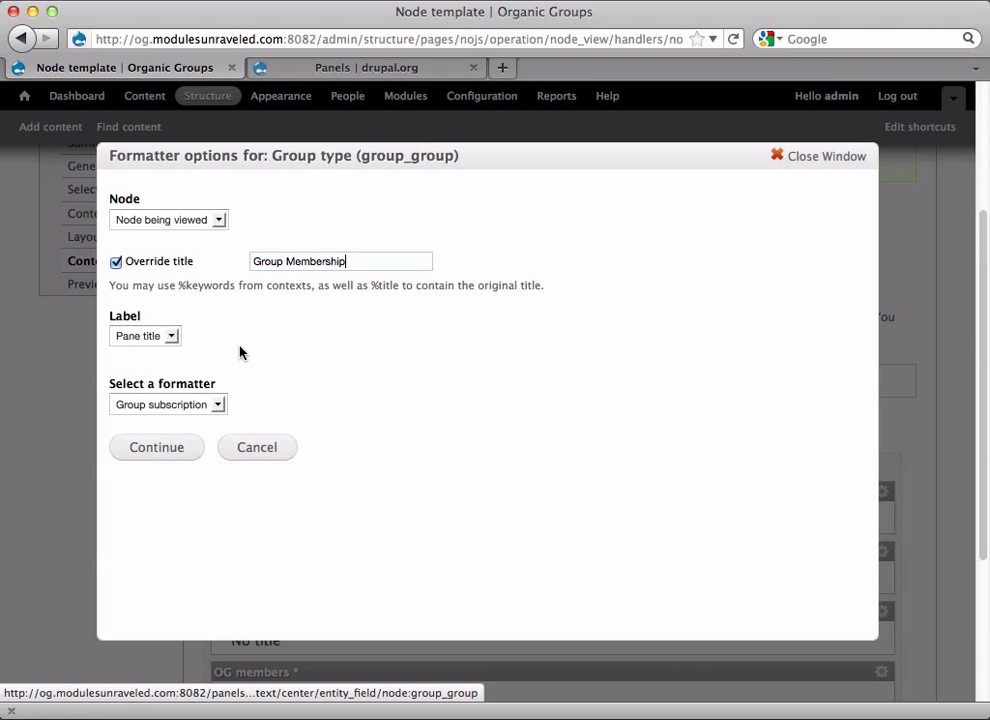
click(166, 455)
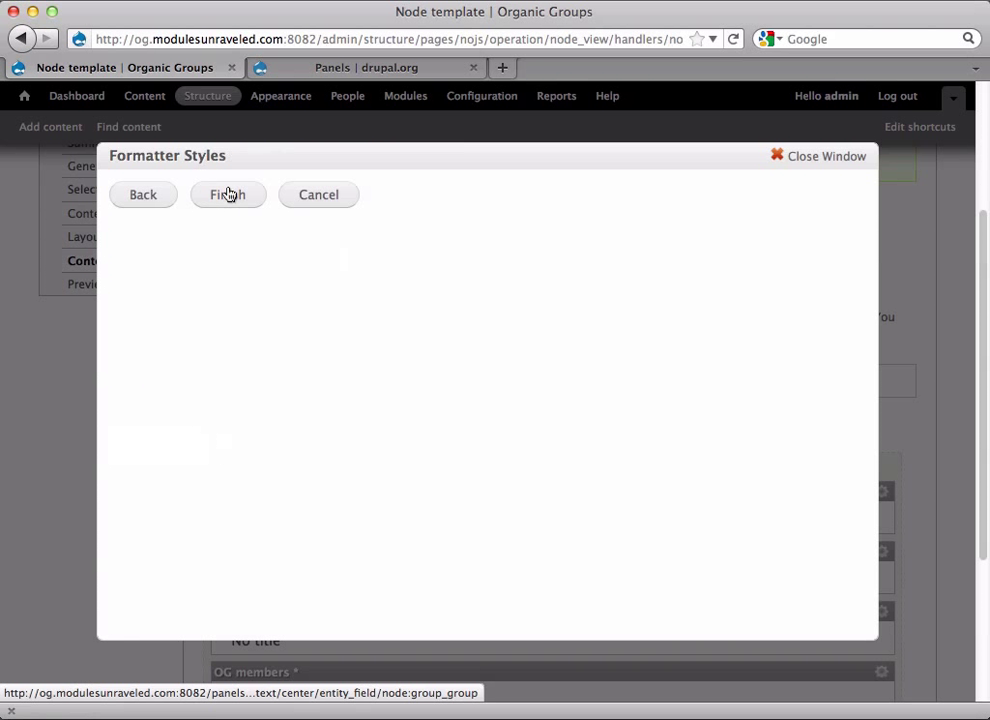
click(227, 194)
- In the layout designer, add a fixed-width region titled "Right Region" to the right of Center and widen it
scroll(264, 280, down, 5)
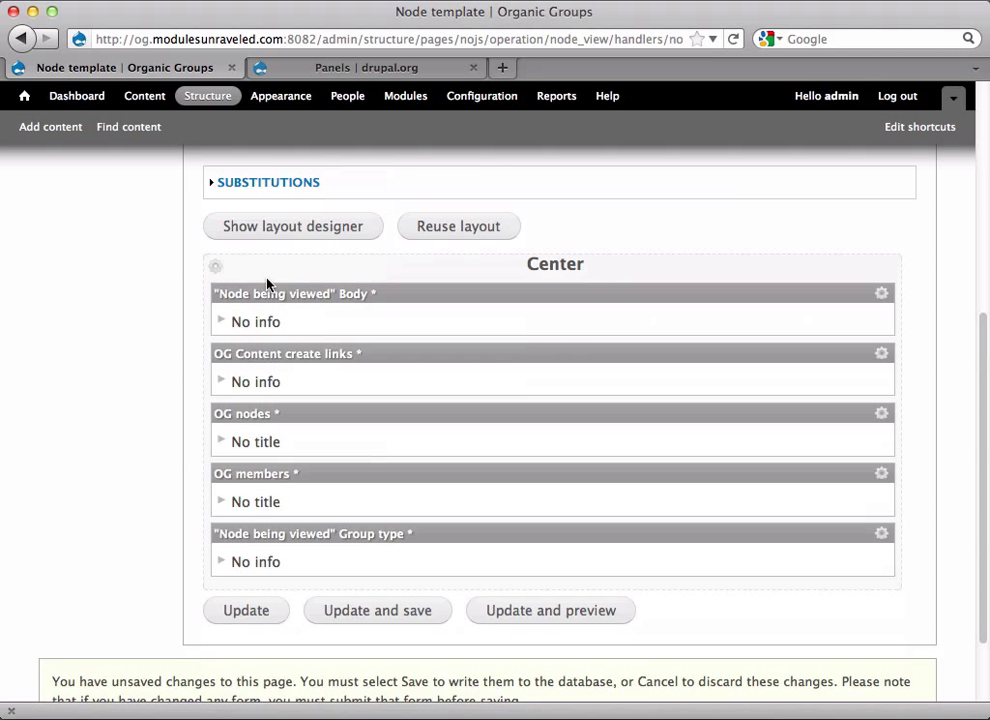
click(297, 230)
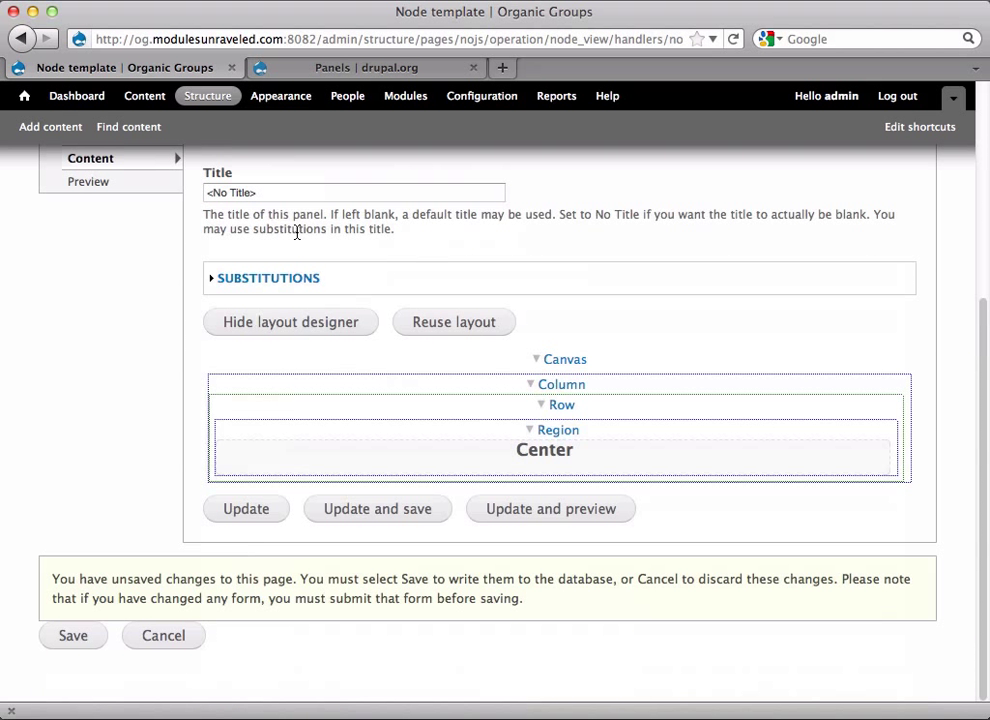
click(562, 408)
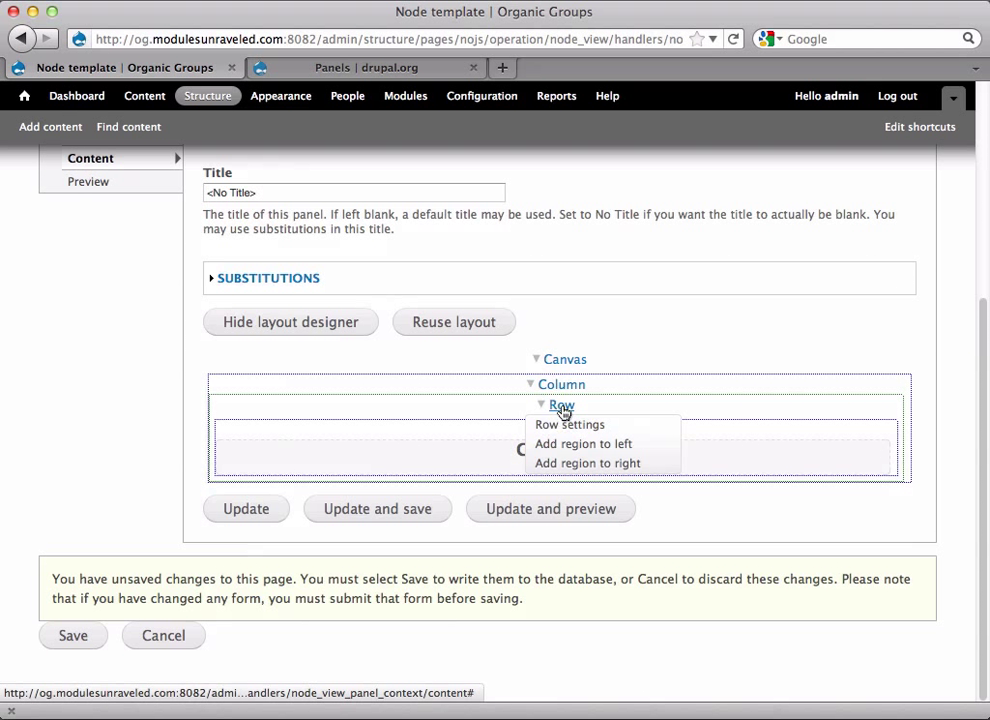
click(576, 464)
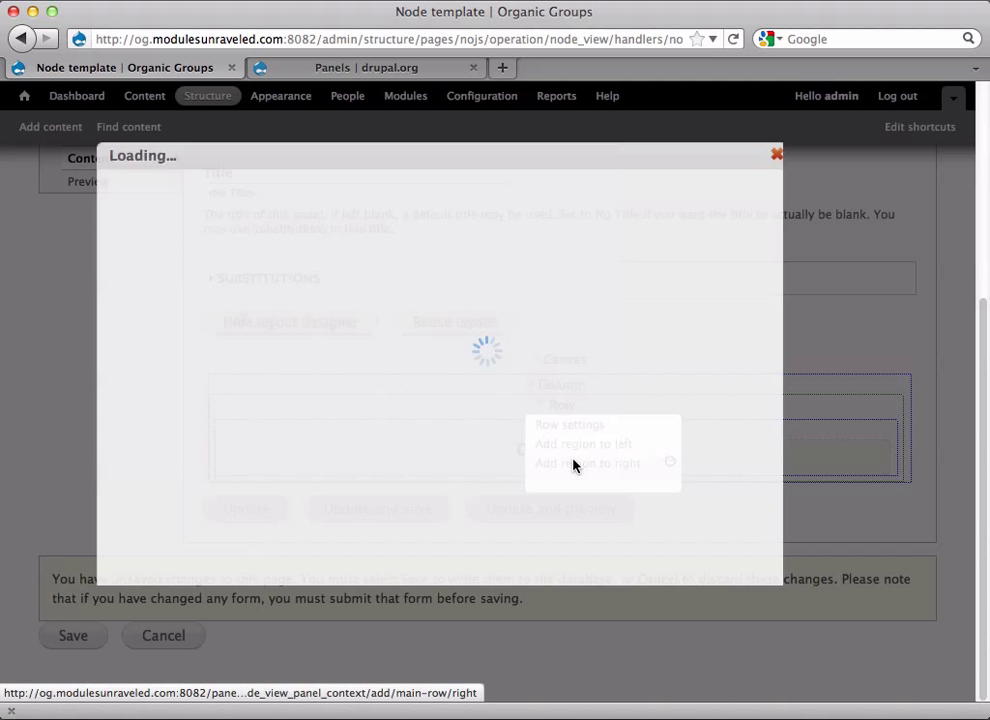
click(273, 220)
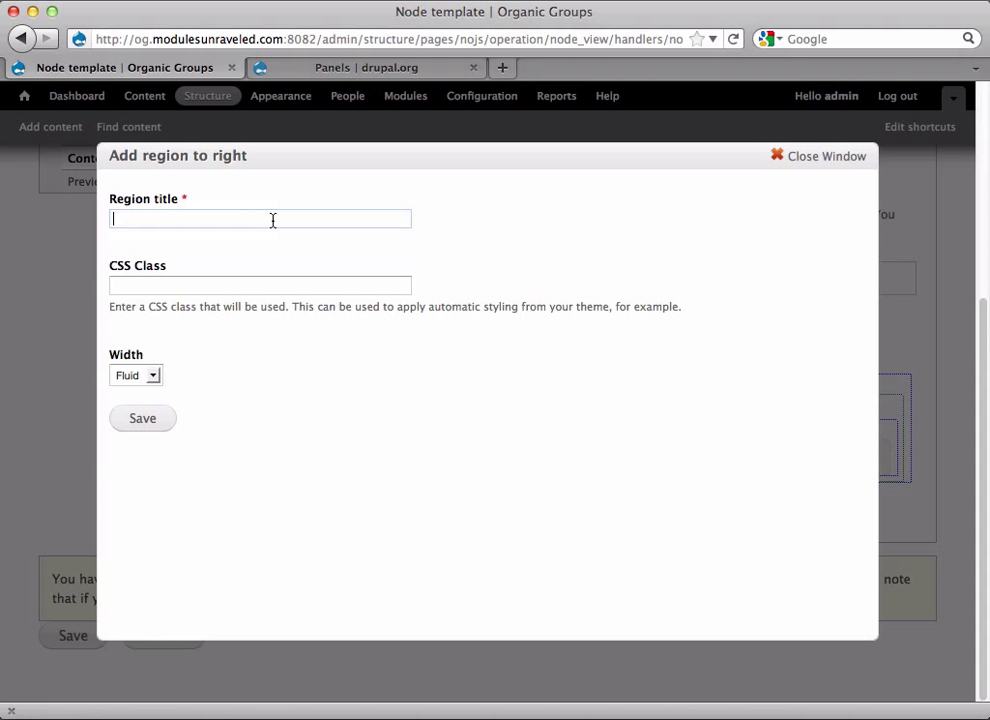
text(Right)
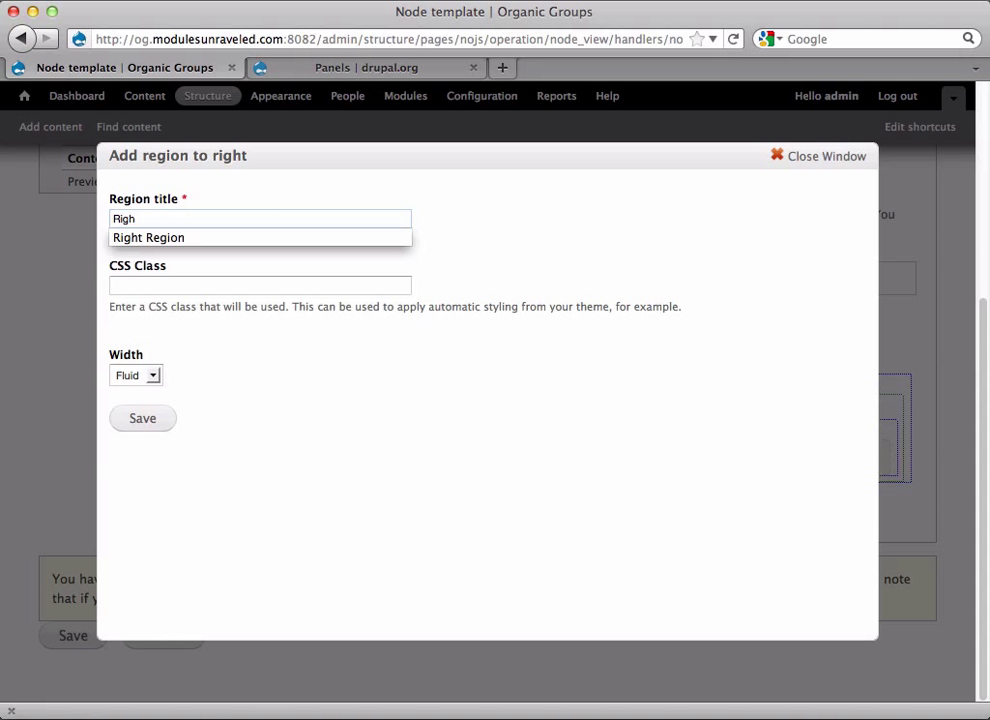
key(Down)
key(Return)
click(154, 376)
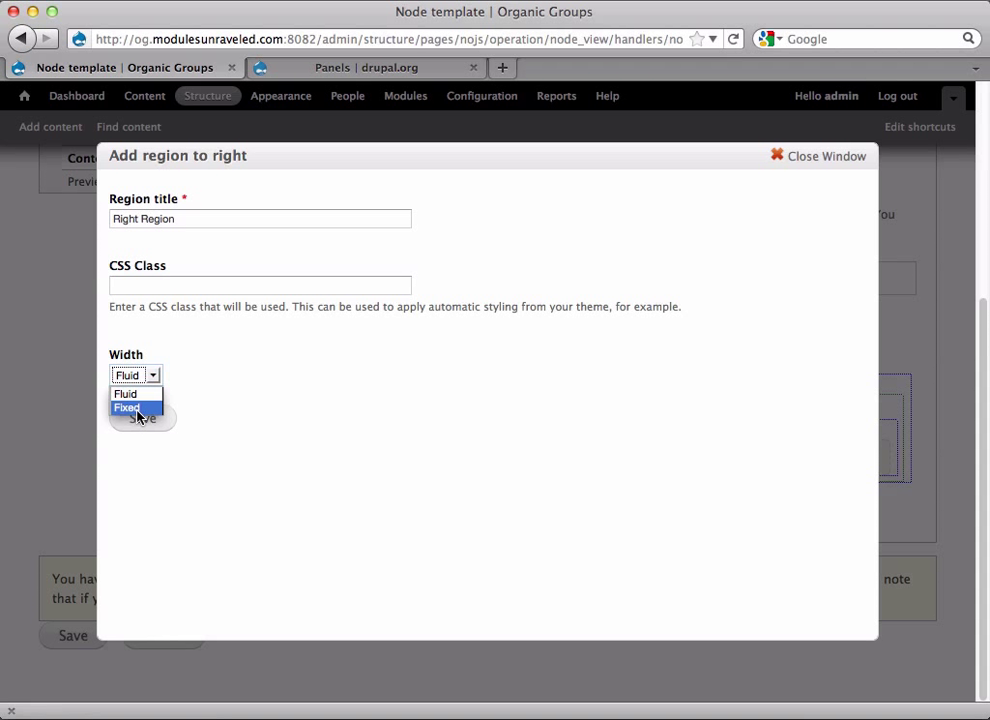
click(138, 409)
click(140, 418)
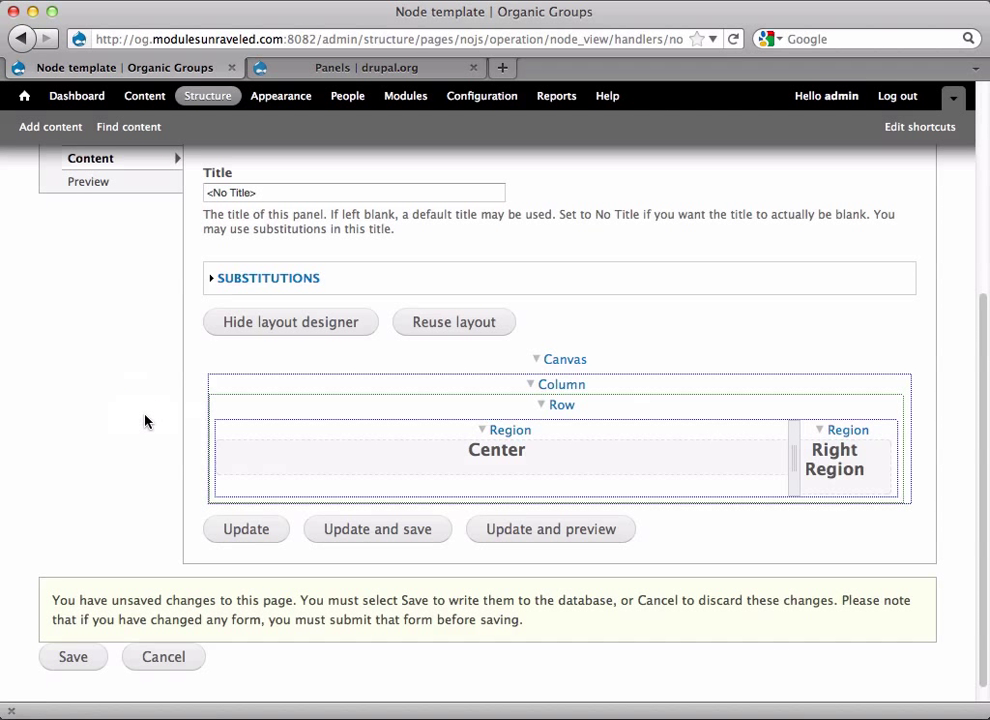
drag(793, 459, 676, 476)
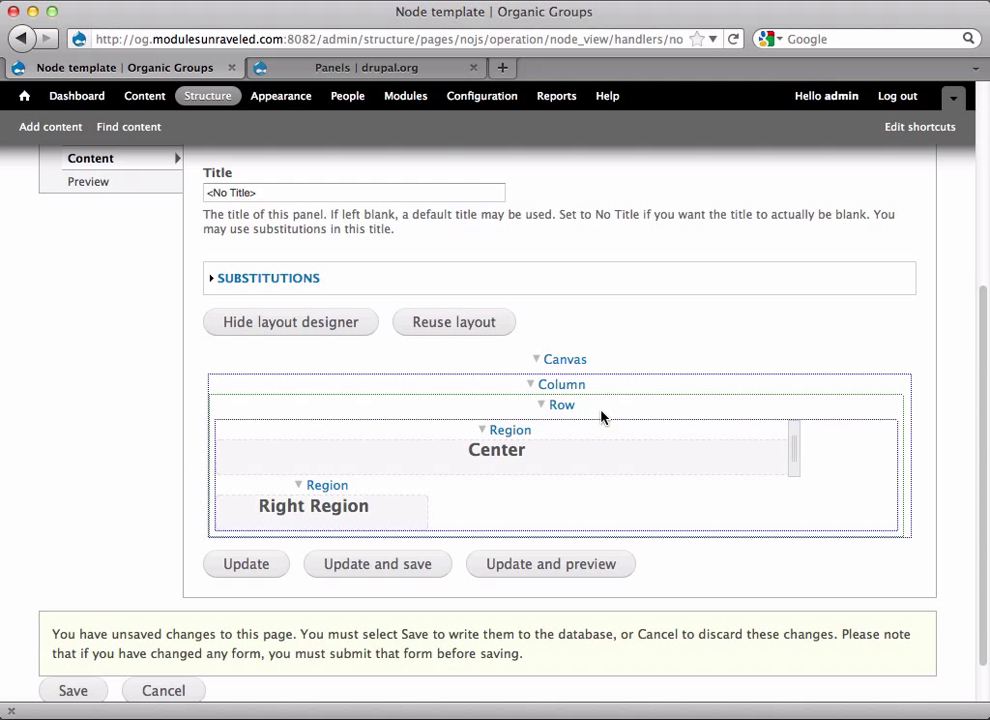
- Add a row containing regions to the top of the layout's column
click(561, 386)
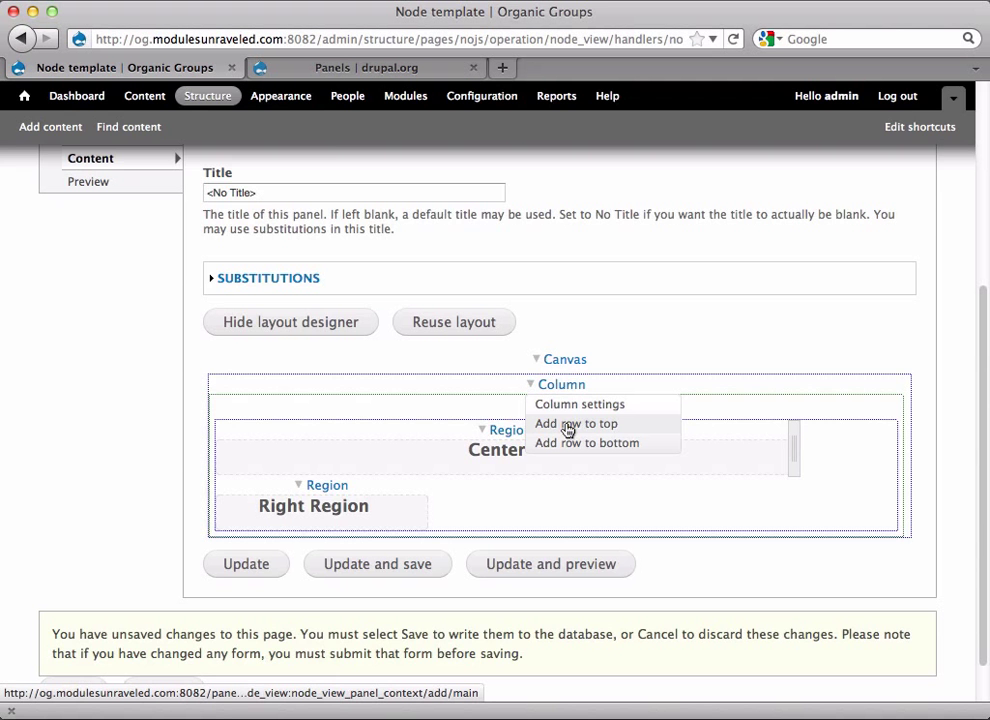
click(566, 430)
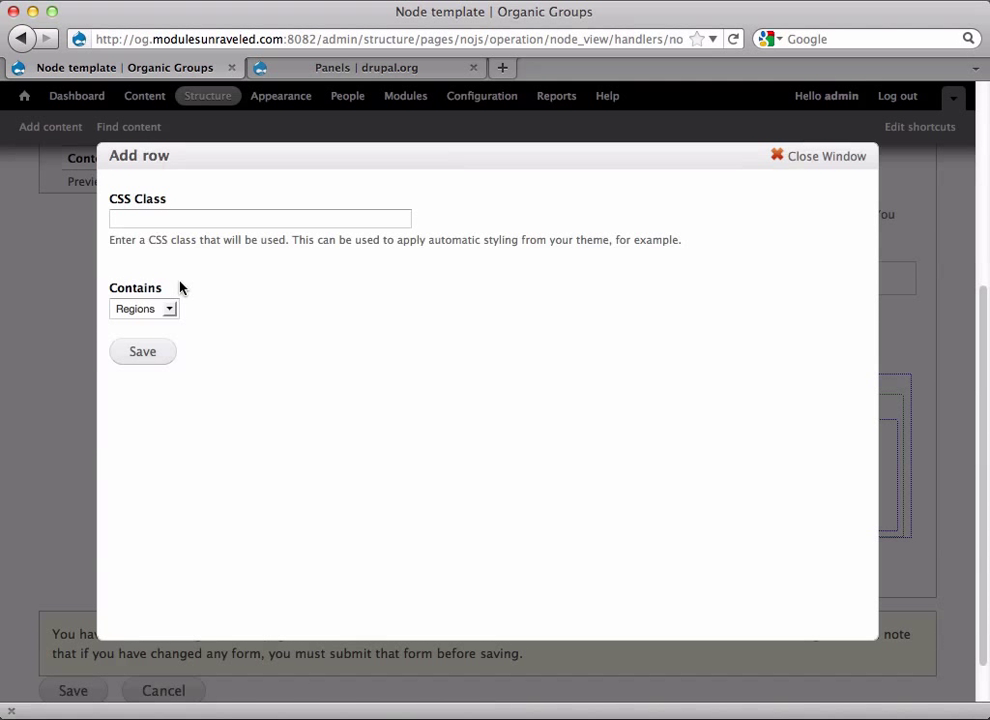
click(148, 351)
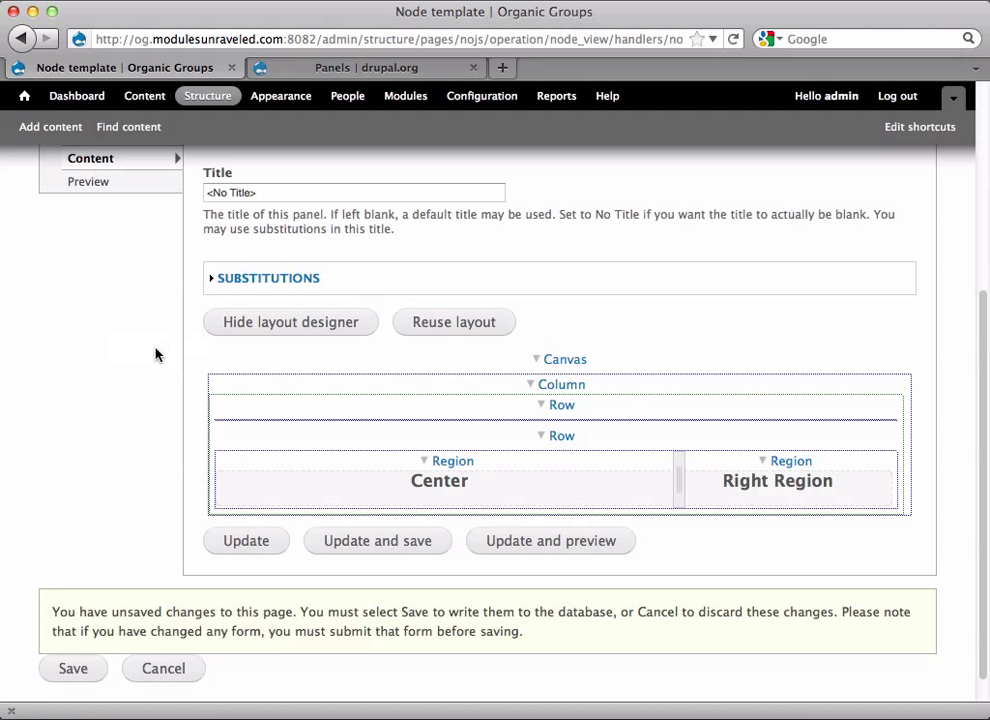
- Add a fluid-width region titled "Top Region" to the new empty row, then update and save the variant
click(566, 406)
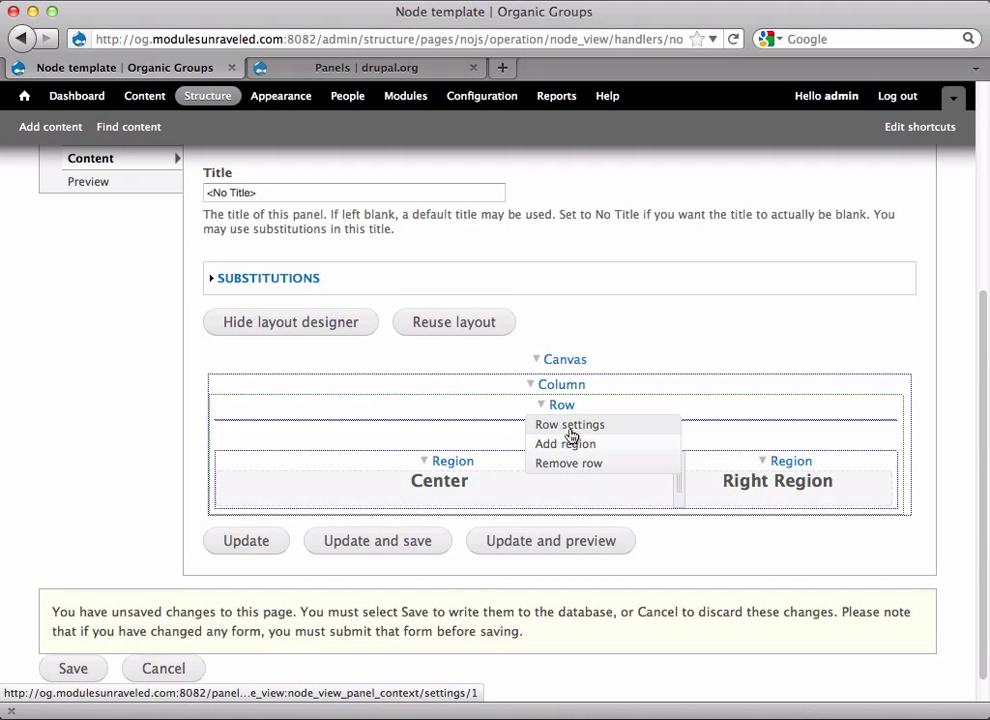
click(570, 445)
click(275, 217)
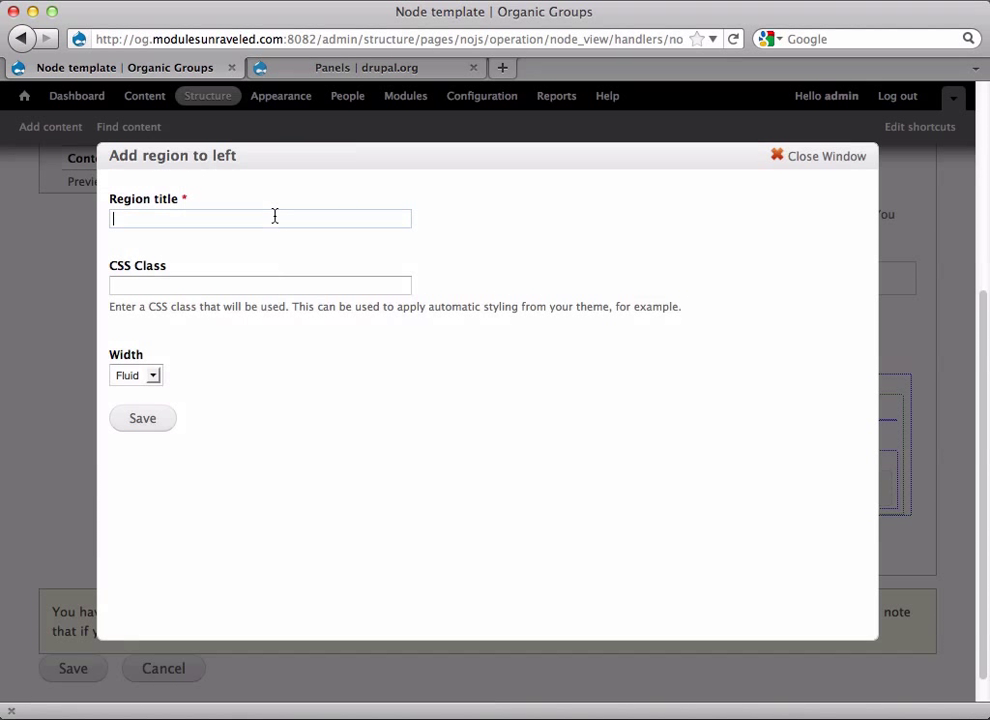
text(Top)
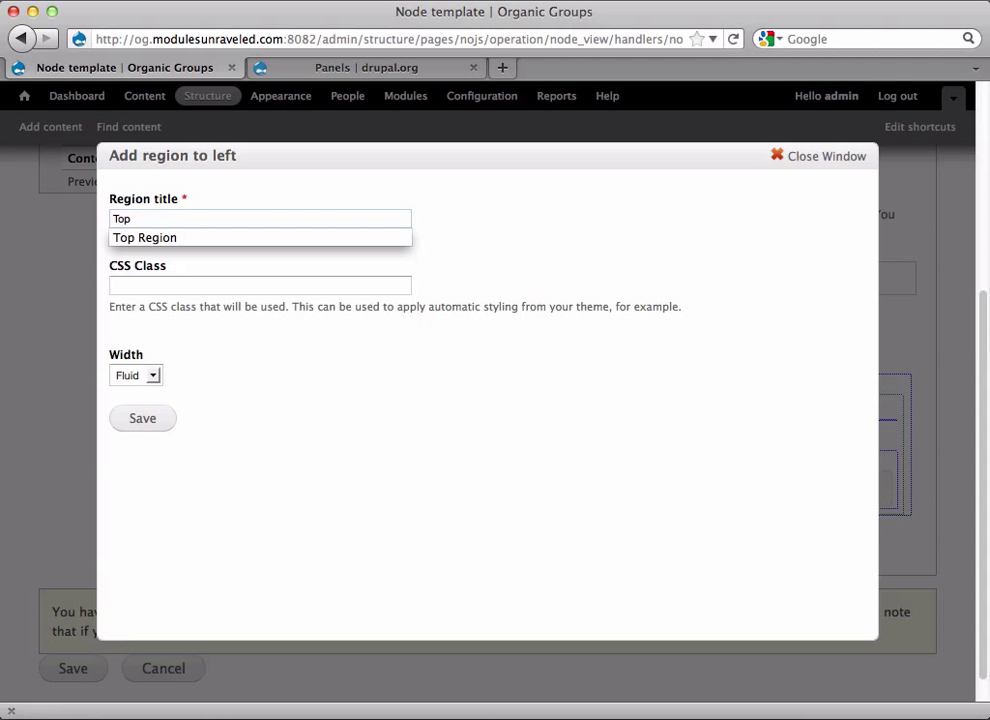
key(Down)
key(Return)
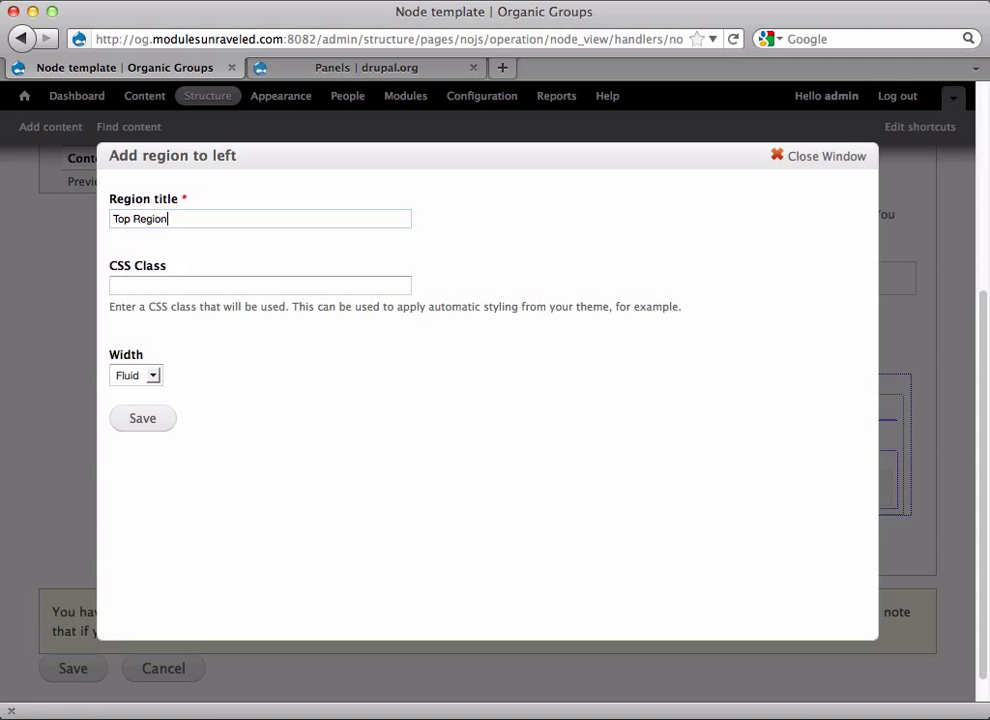
click(160, 424)
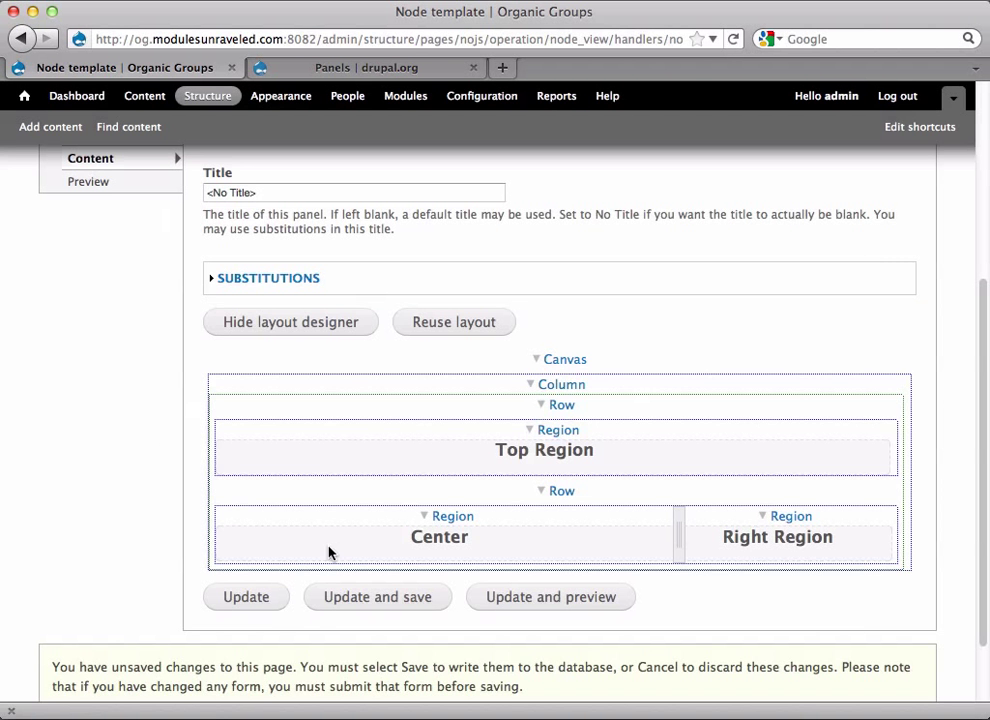
click(372, 597)
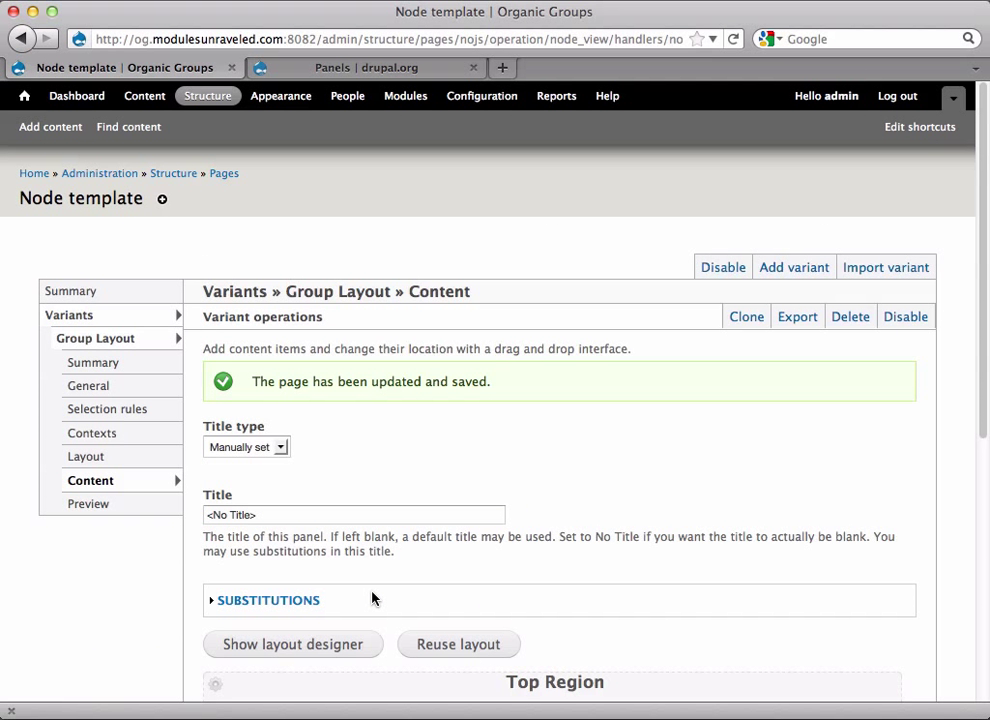
- Move the "Node being viewed" Body pane from Center into the Top Region
scroll(372, 598, down, 5)
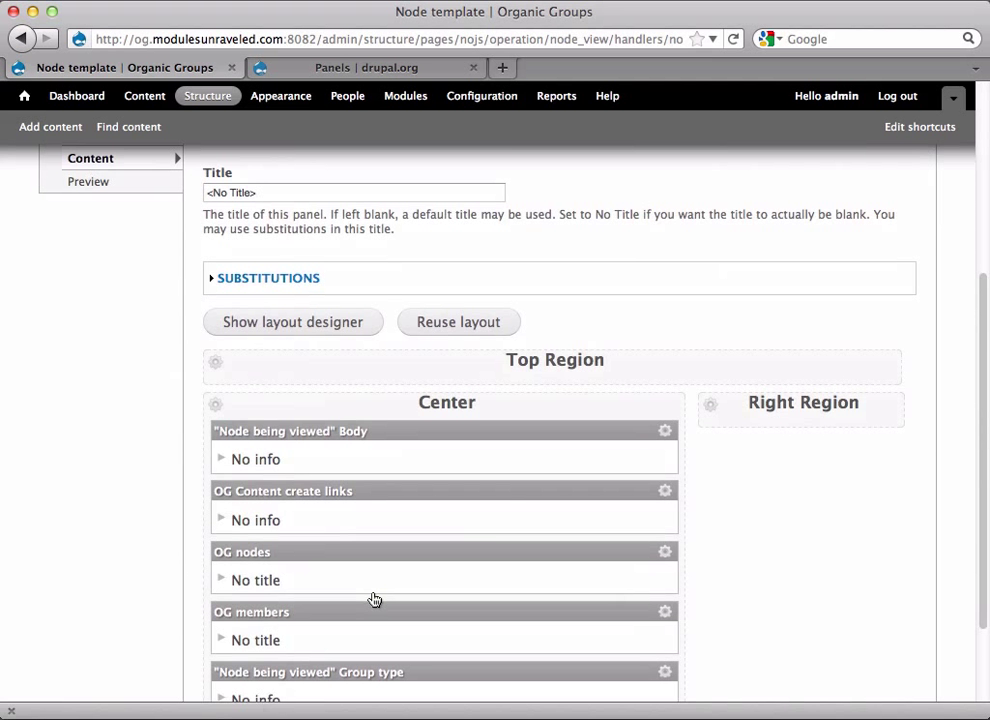
scroll(374, 599, down, 2)
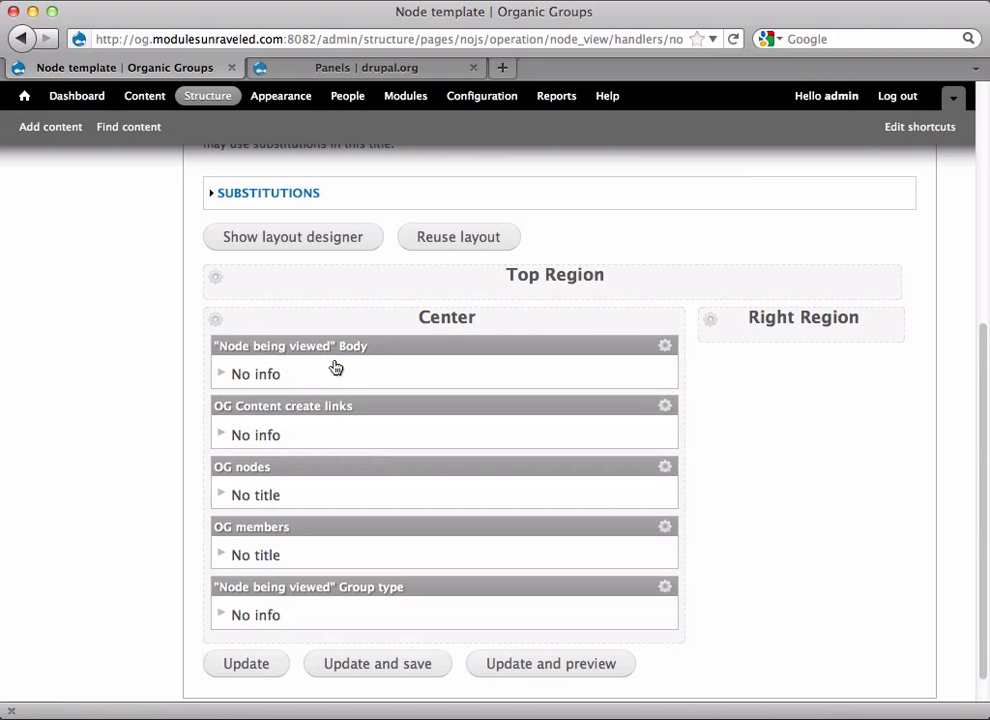
drag(325, 347, 371, 312)
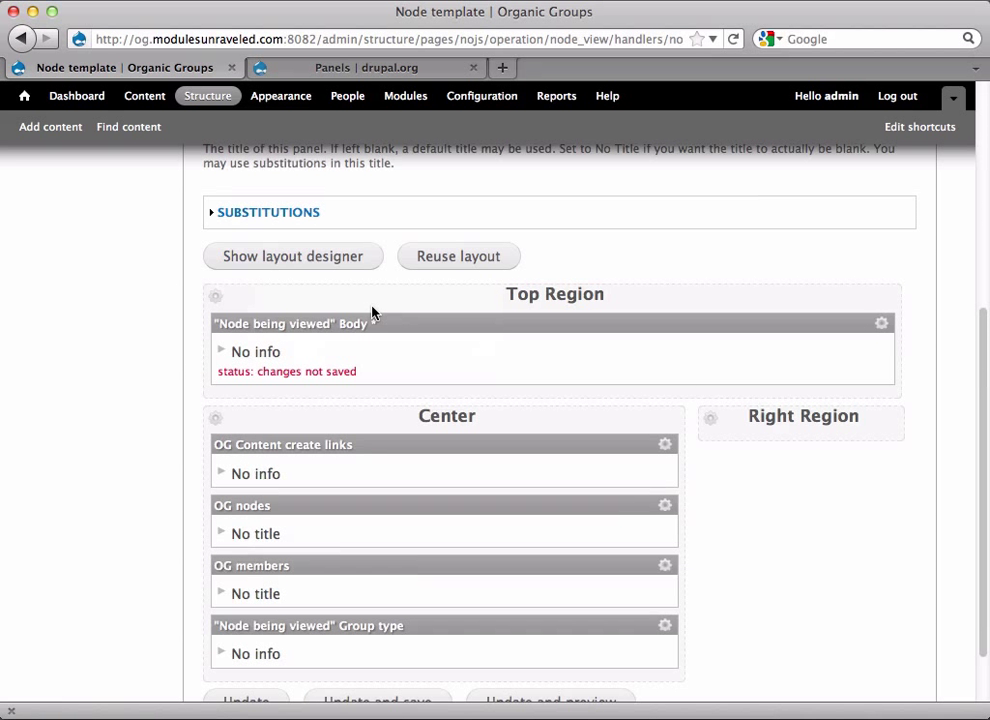
- Move the OG Content create links, OG members and Group type panes into the Right Region in that order, and save the variant
scroll(375, 343, down, 1)
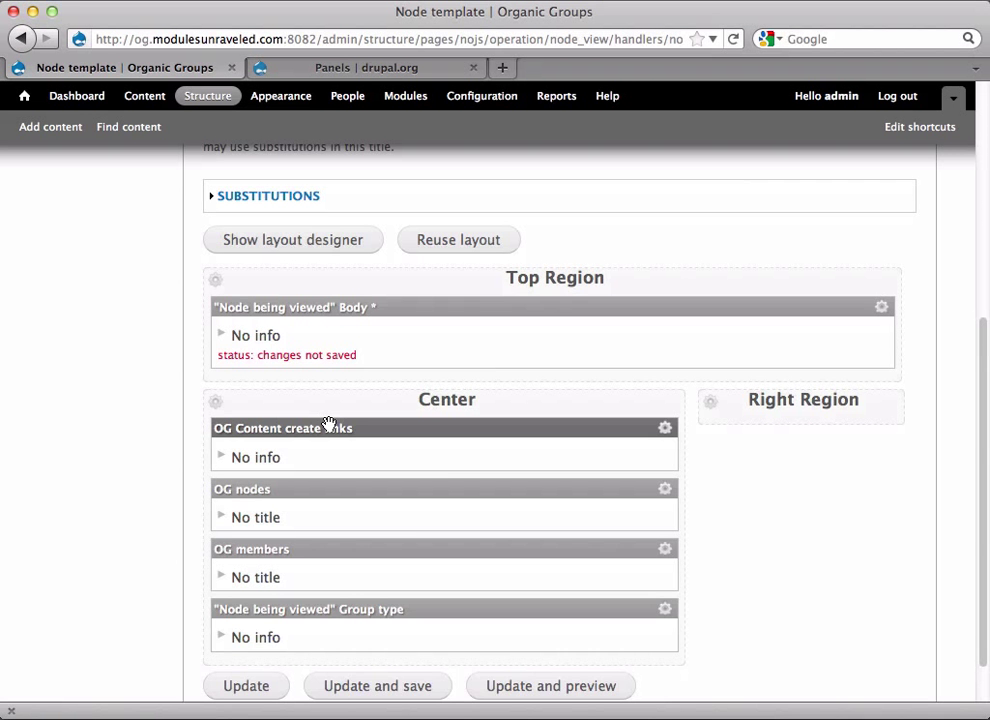
drag(329, 424, 780, 425)
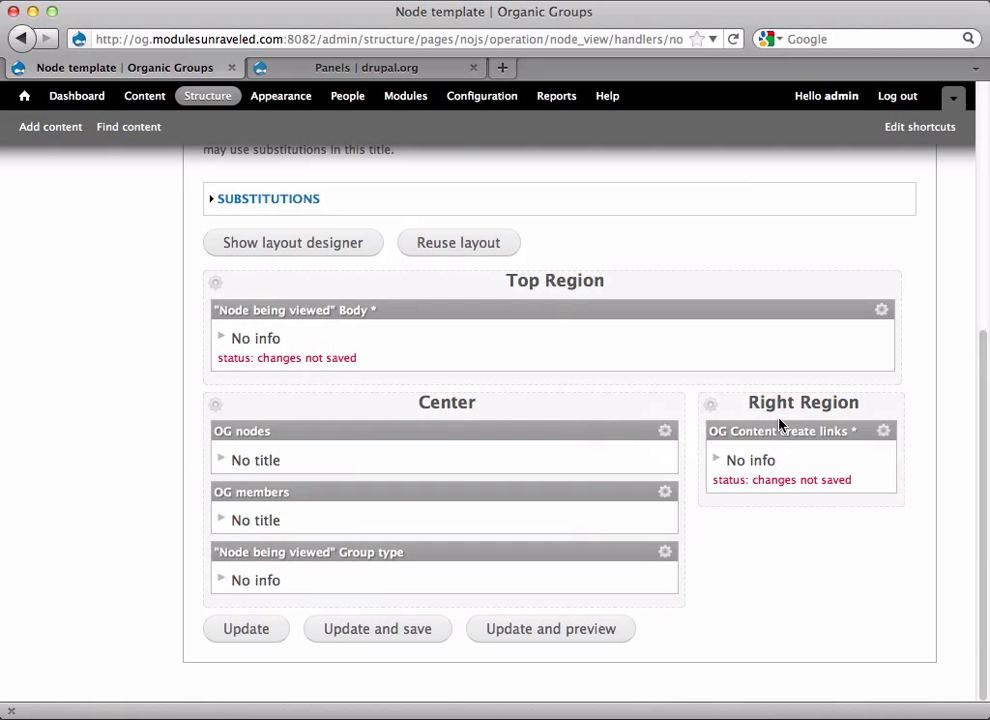
drag(540, 491, 762, 549)
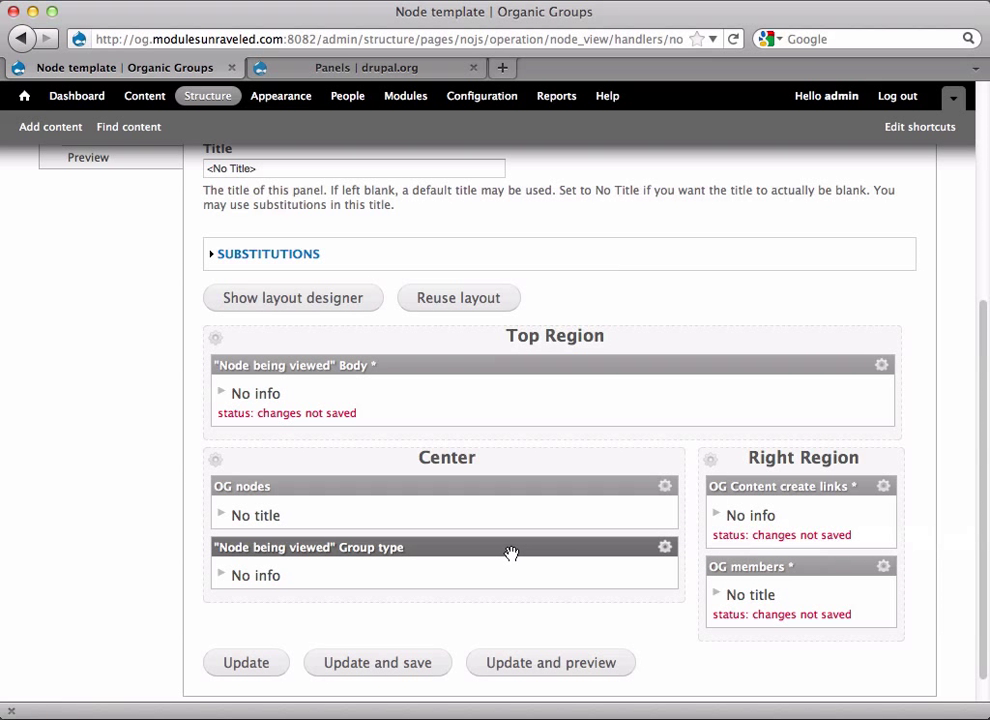
drag(511, 553, 785, 641)
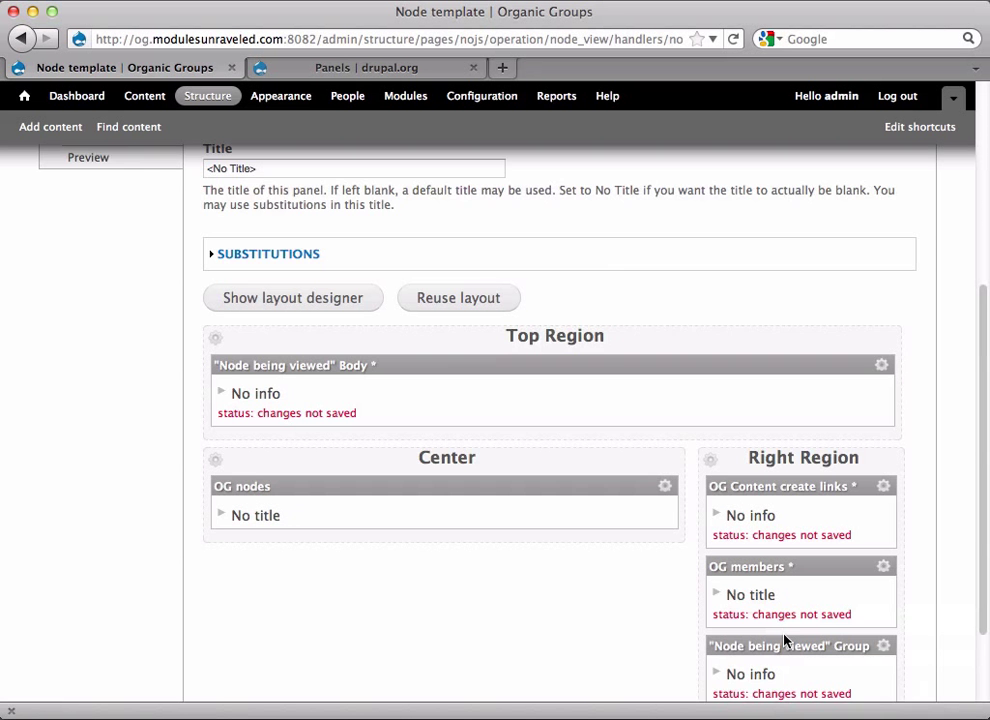
scroll(785, 641, down, 3)
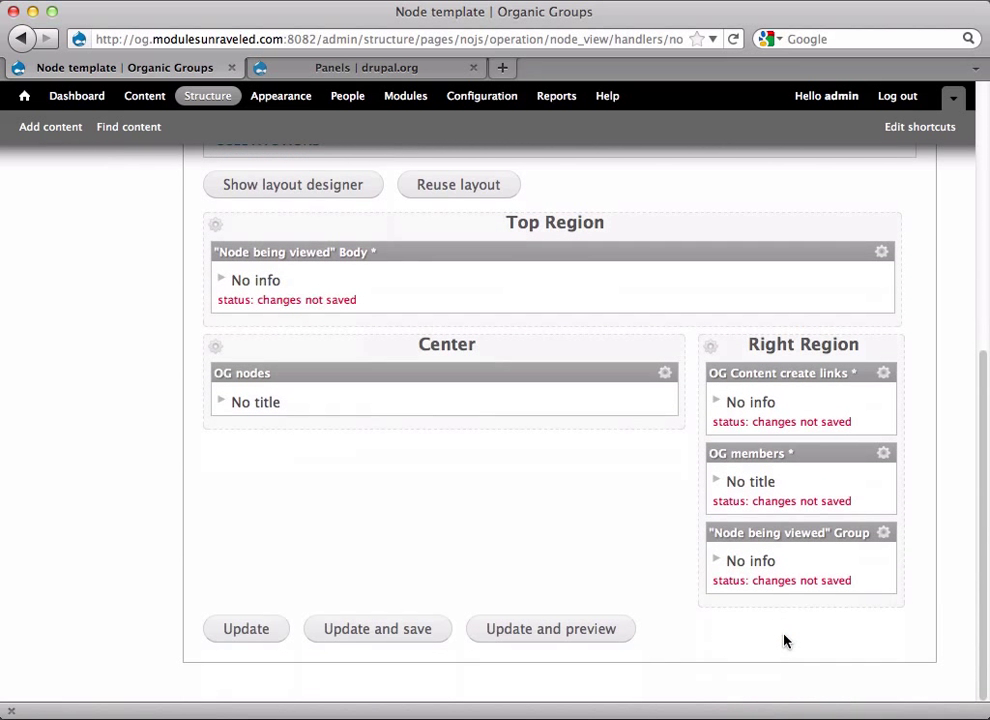
click(417, 628)
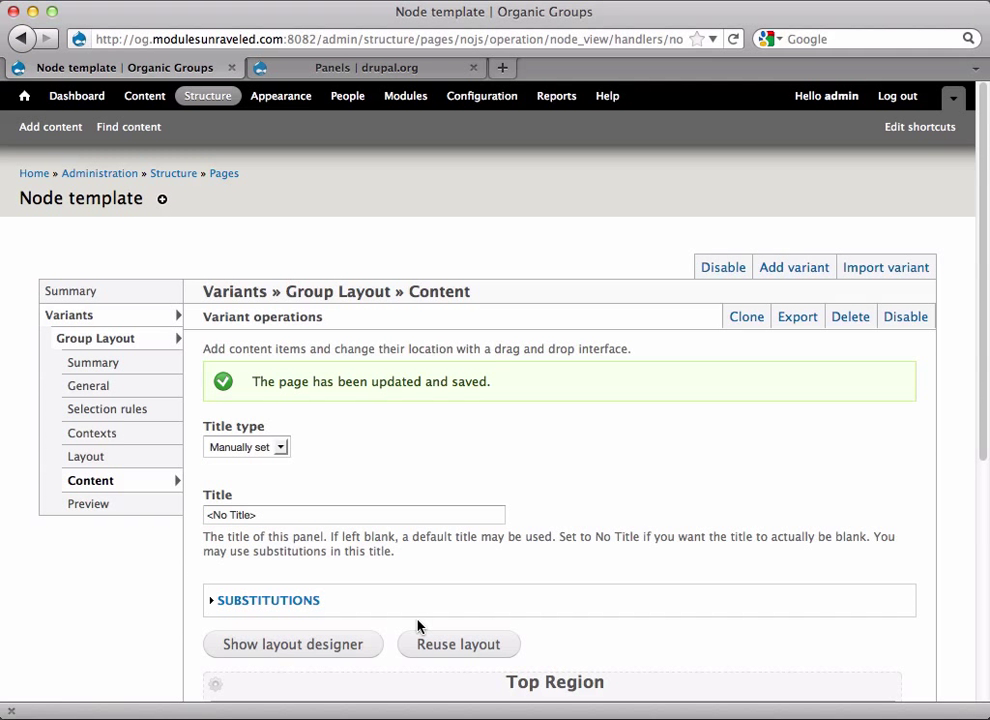
- Open the Group #1 page on the site and review how its panes are laid out
click(25, 97)
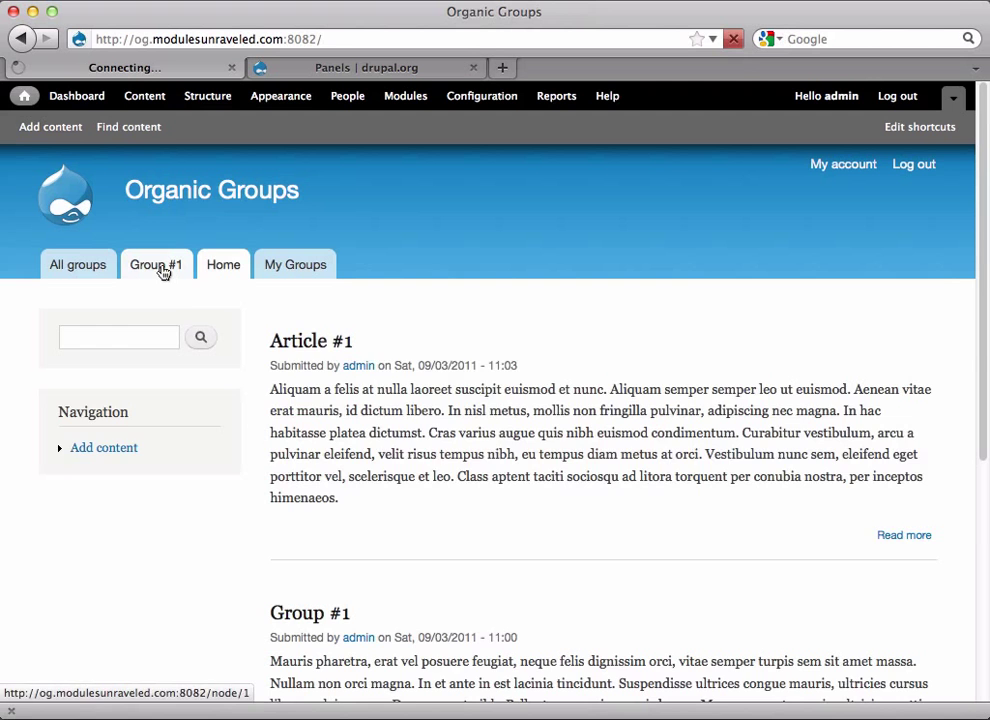
click(163, 273)
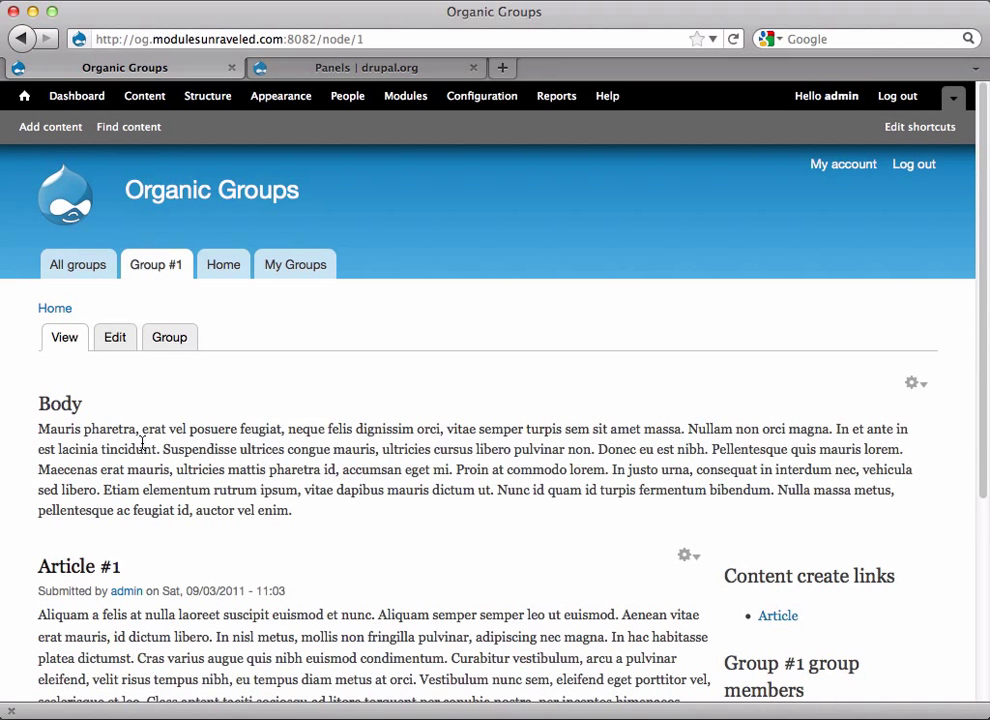
scroll(480, 491, down, 5)
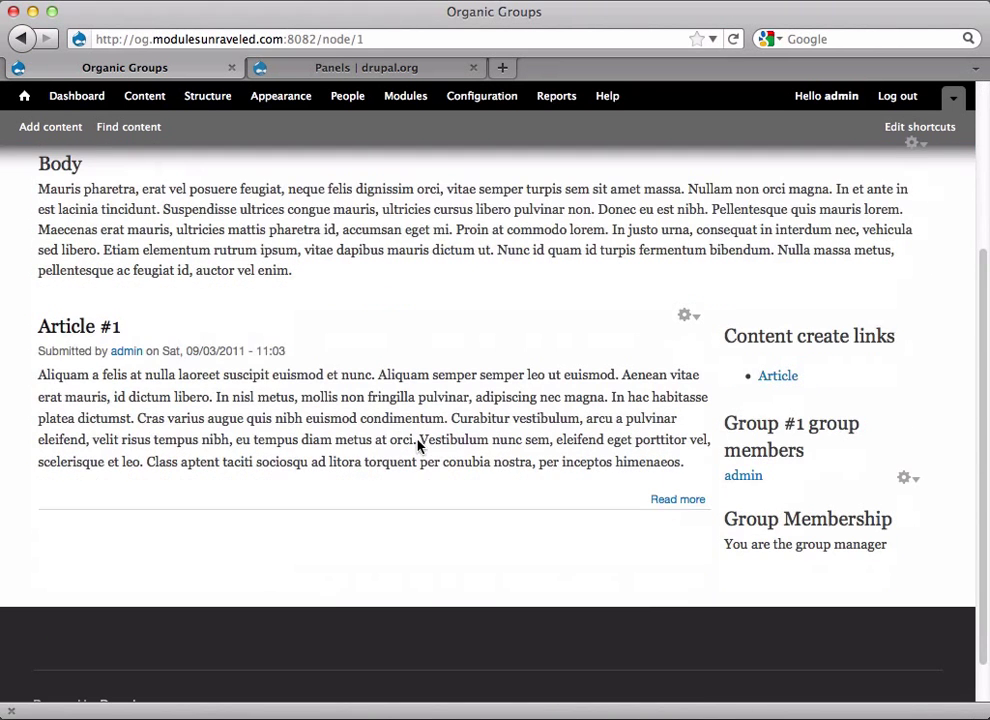